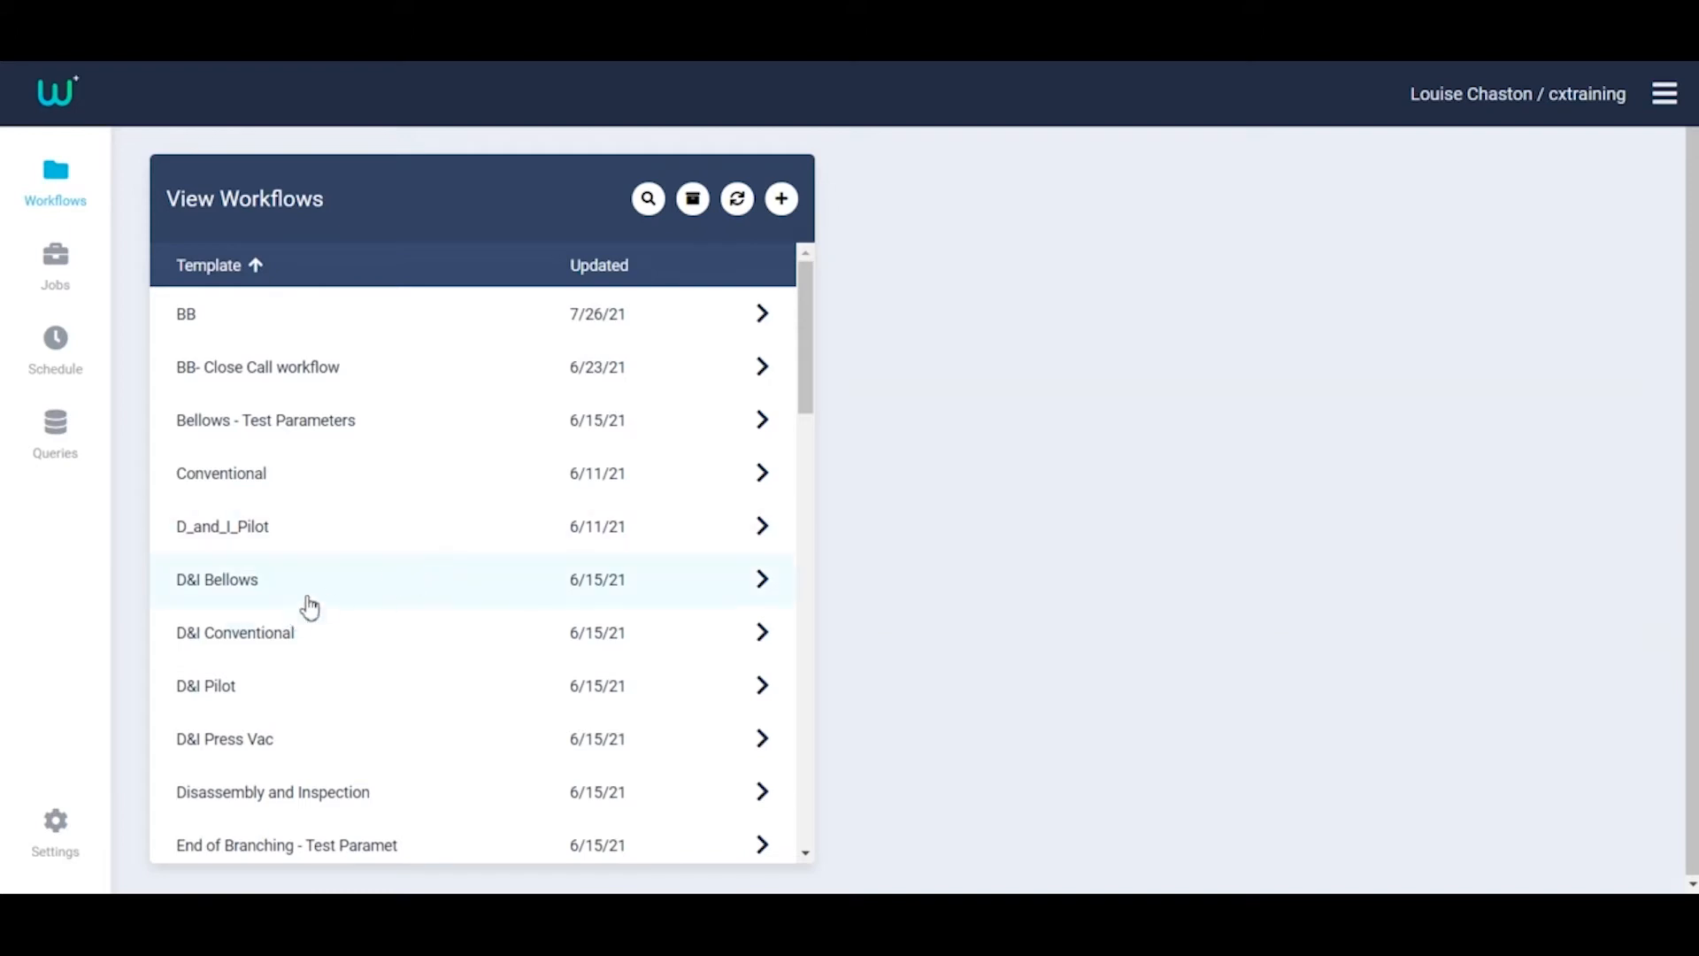
Step: Go to the Integrations settings and review the details and log of the "training workflow email alert" integration
click(60, 827)
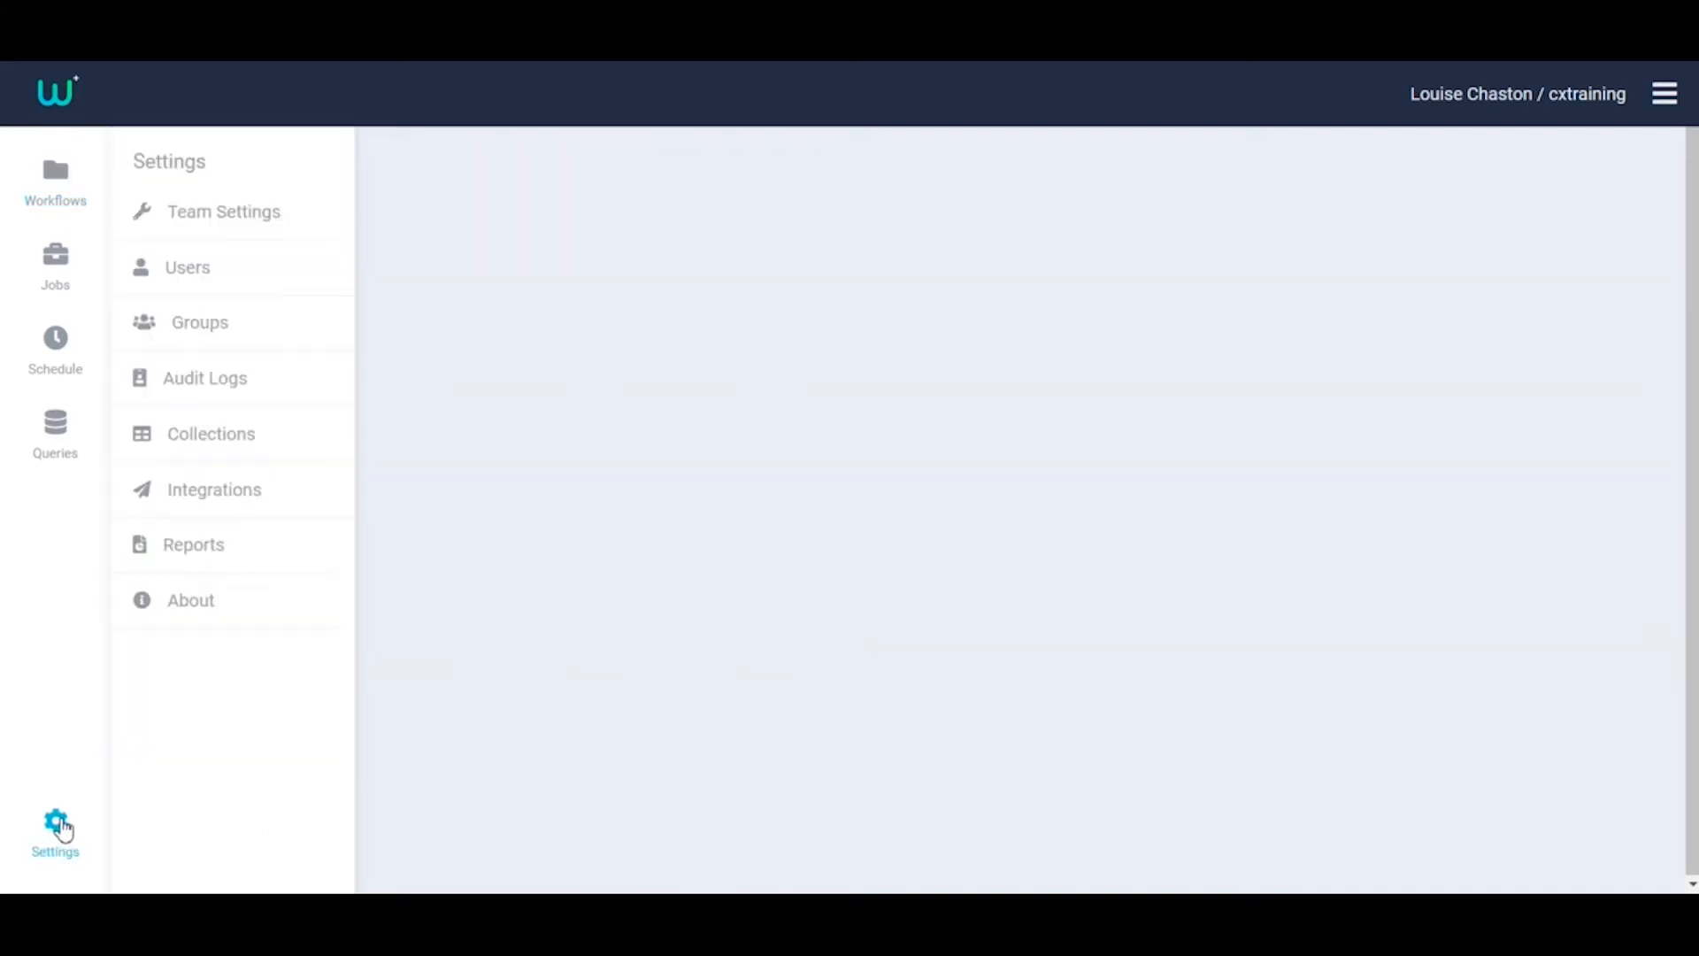
click(213, 500)
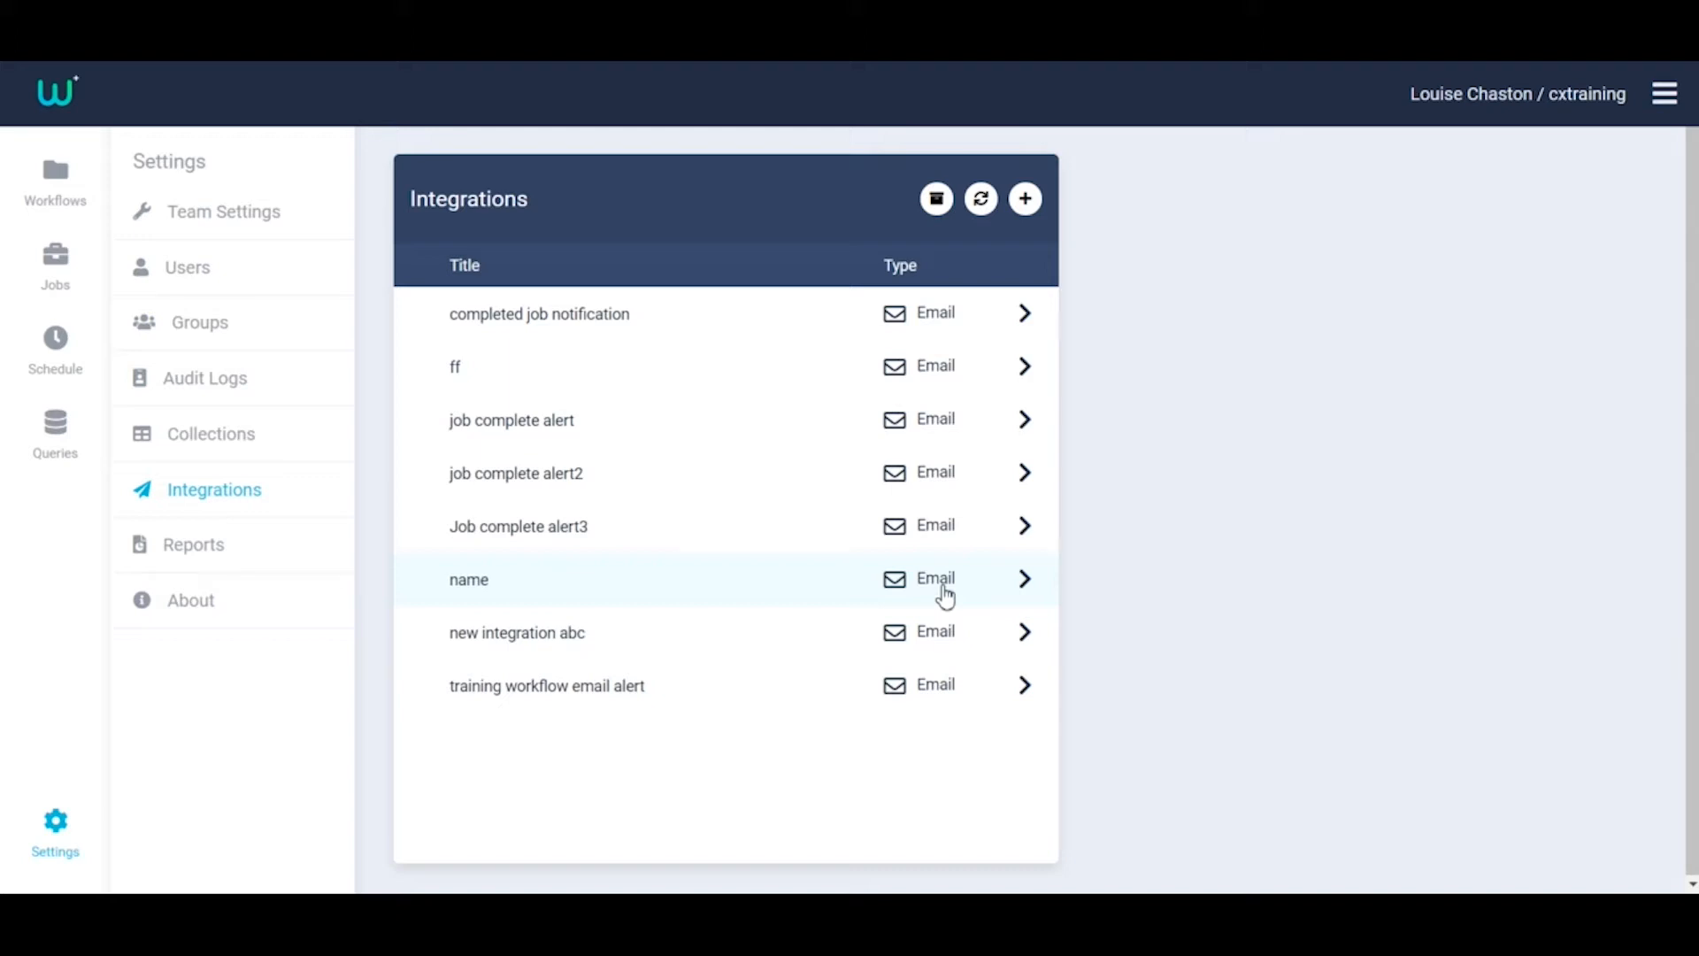
click(664, 694)
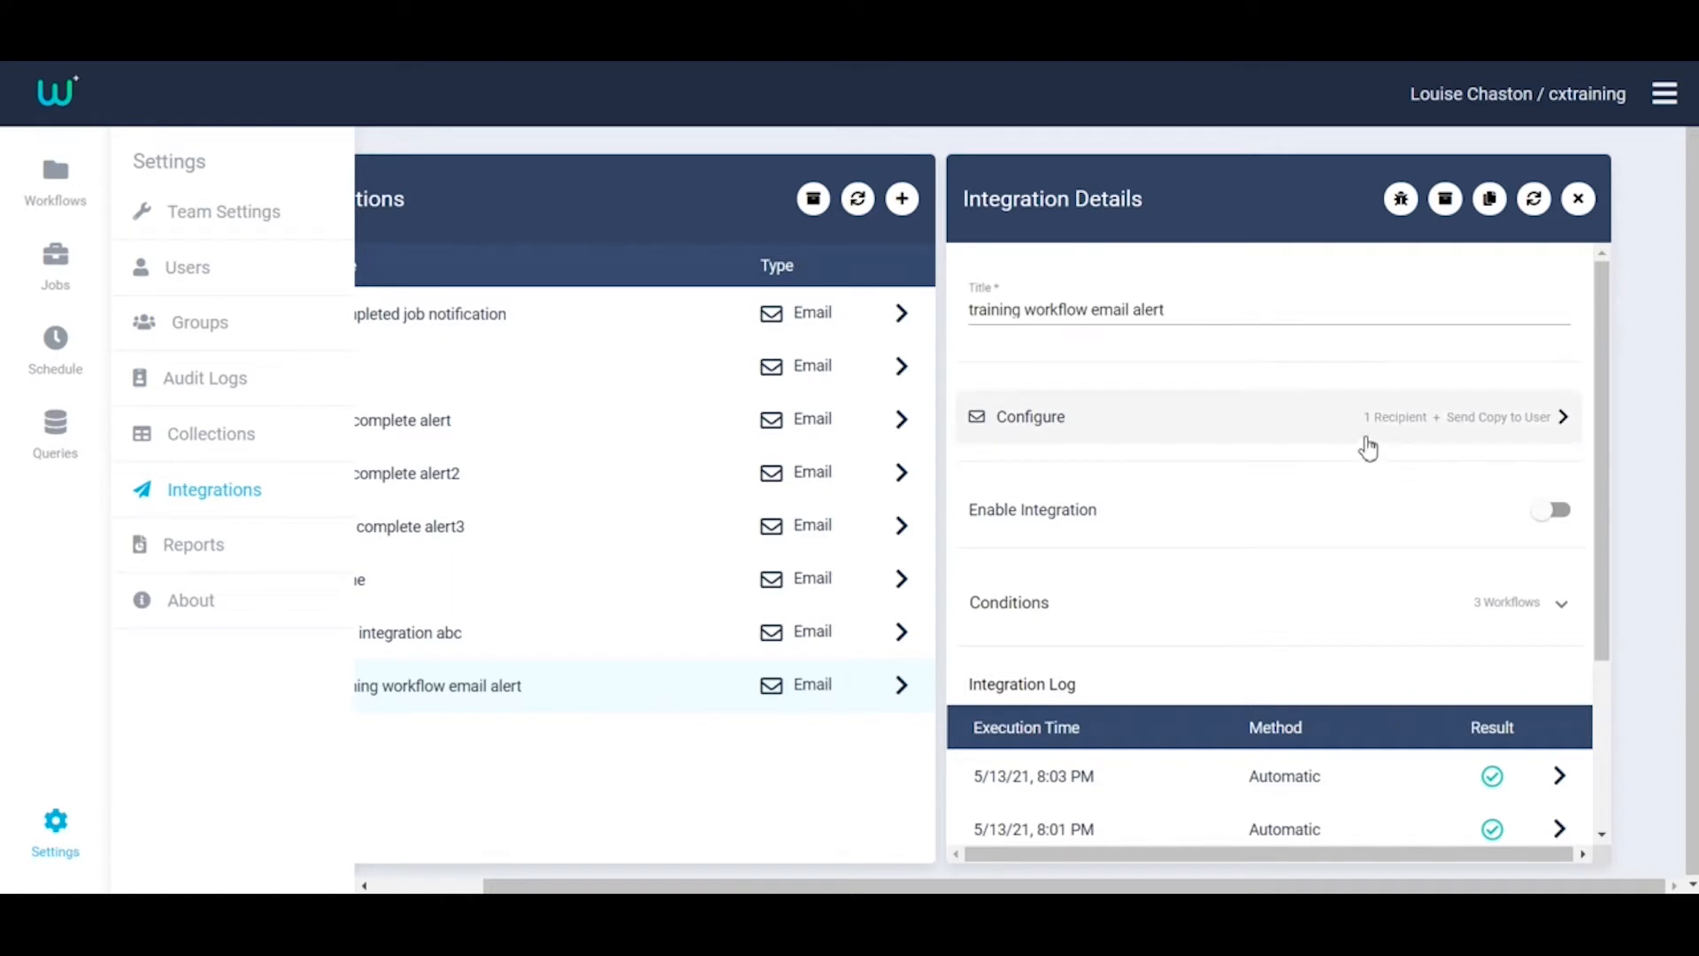
scroll(1368, 448, down, 3)
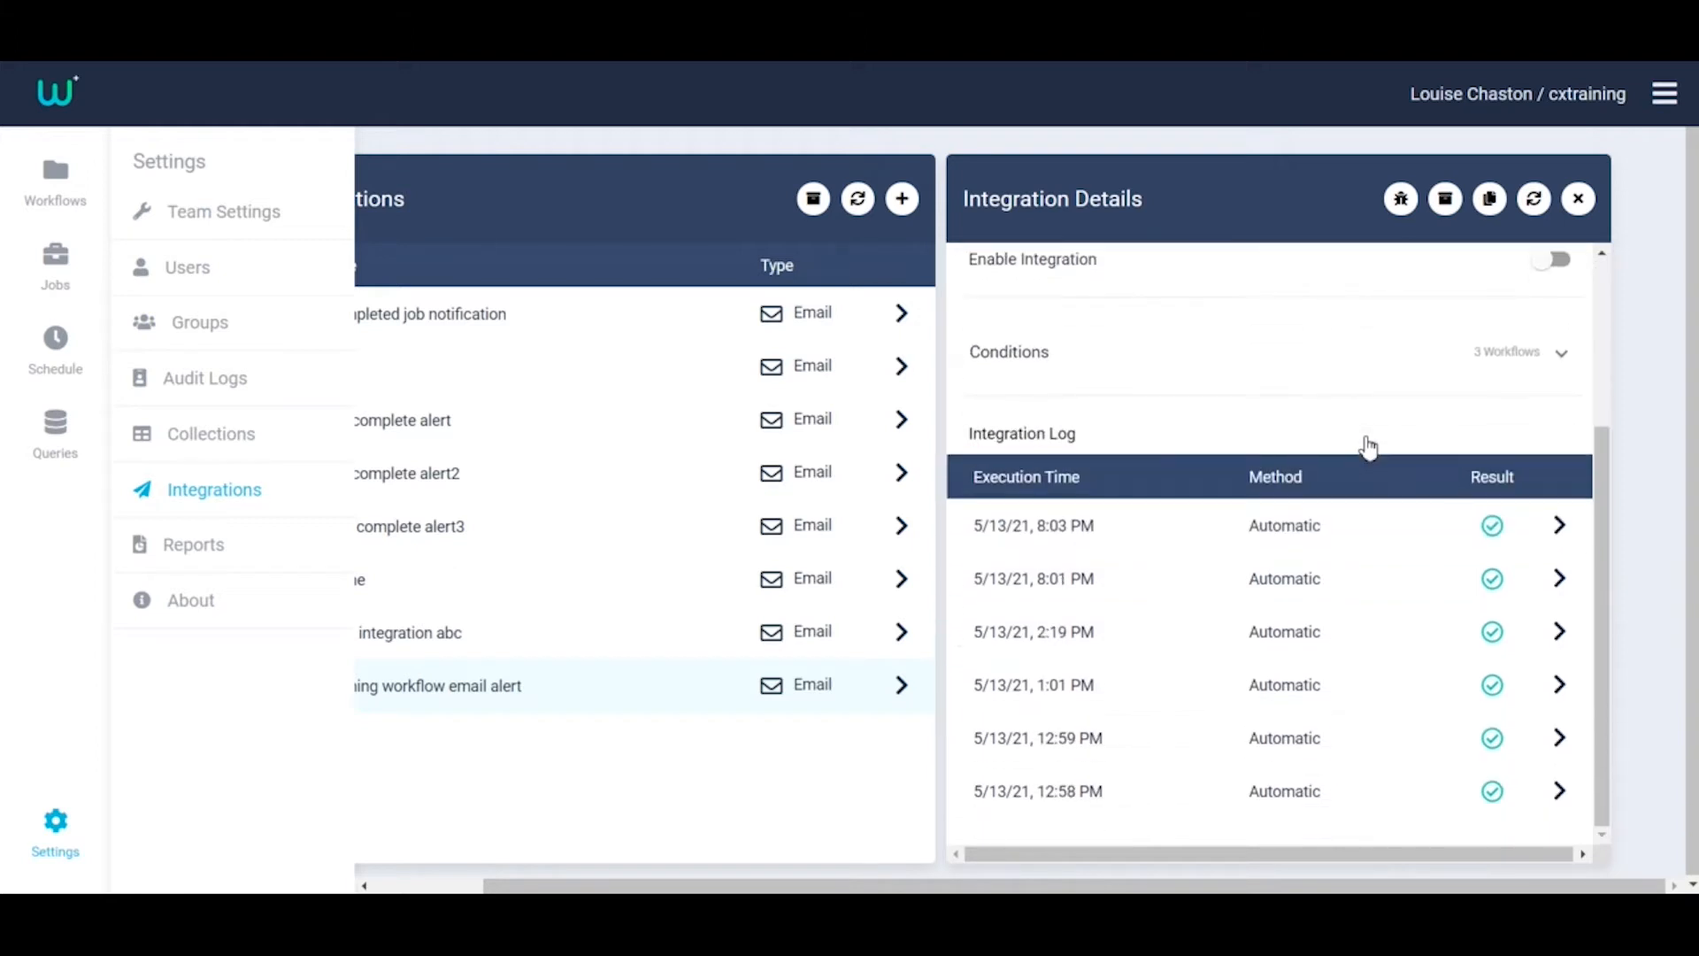
scroll(1369, 449, up, 3)
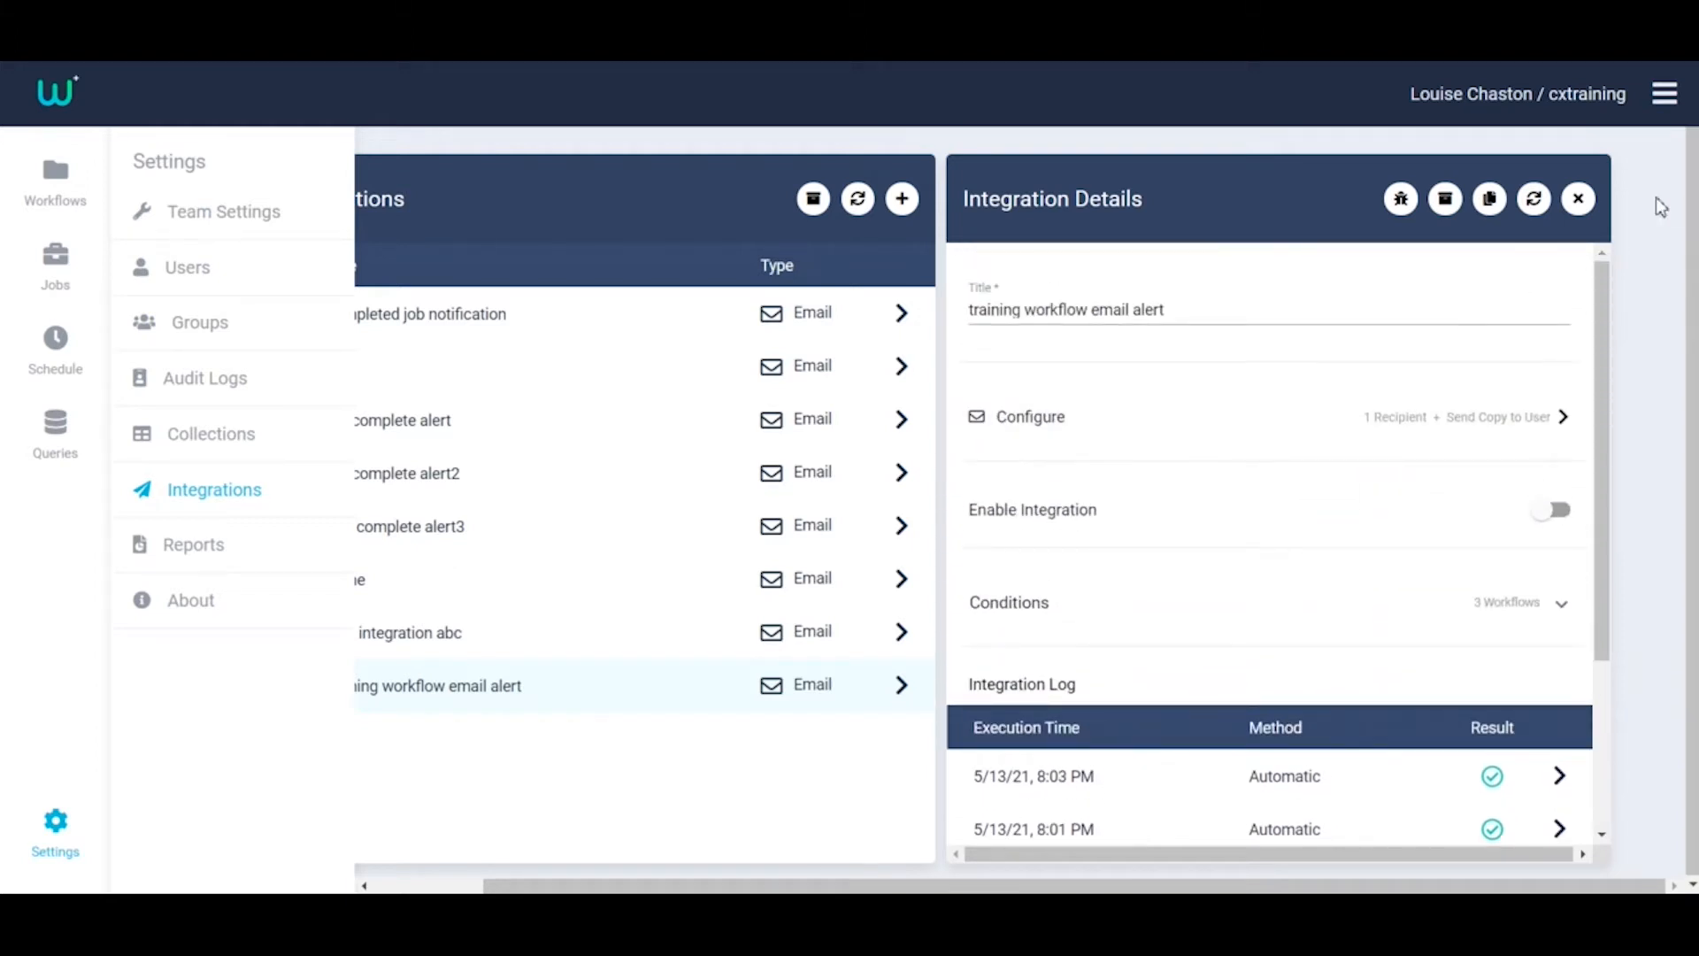
click(1578, 198)
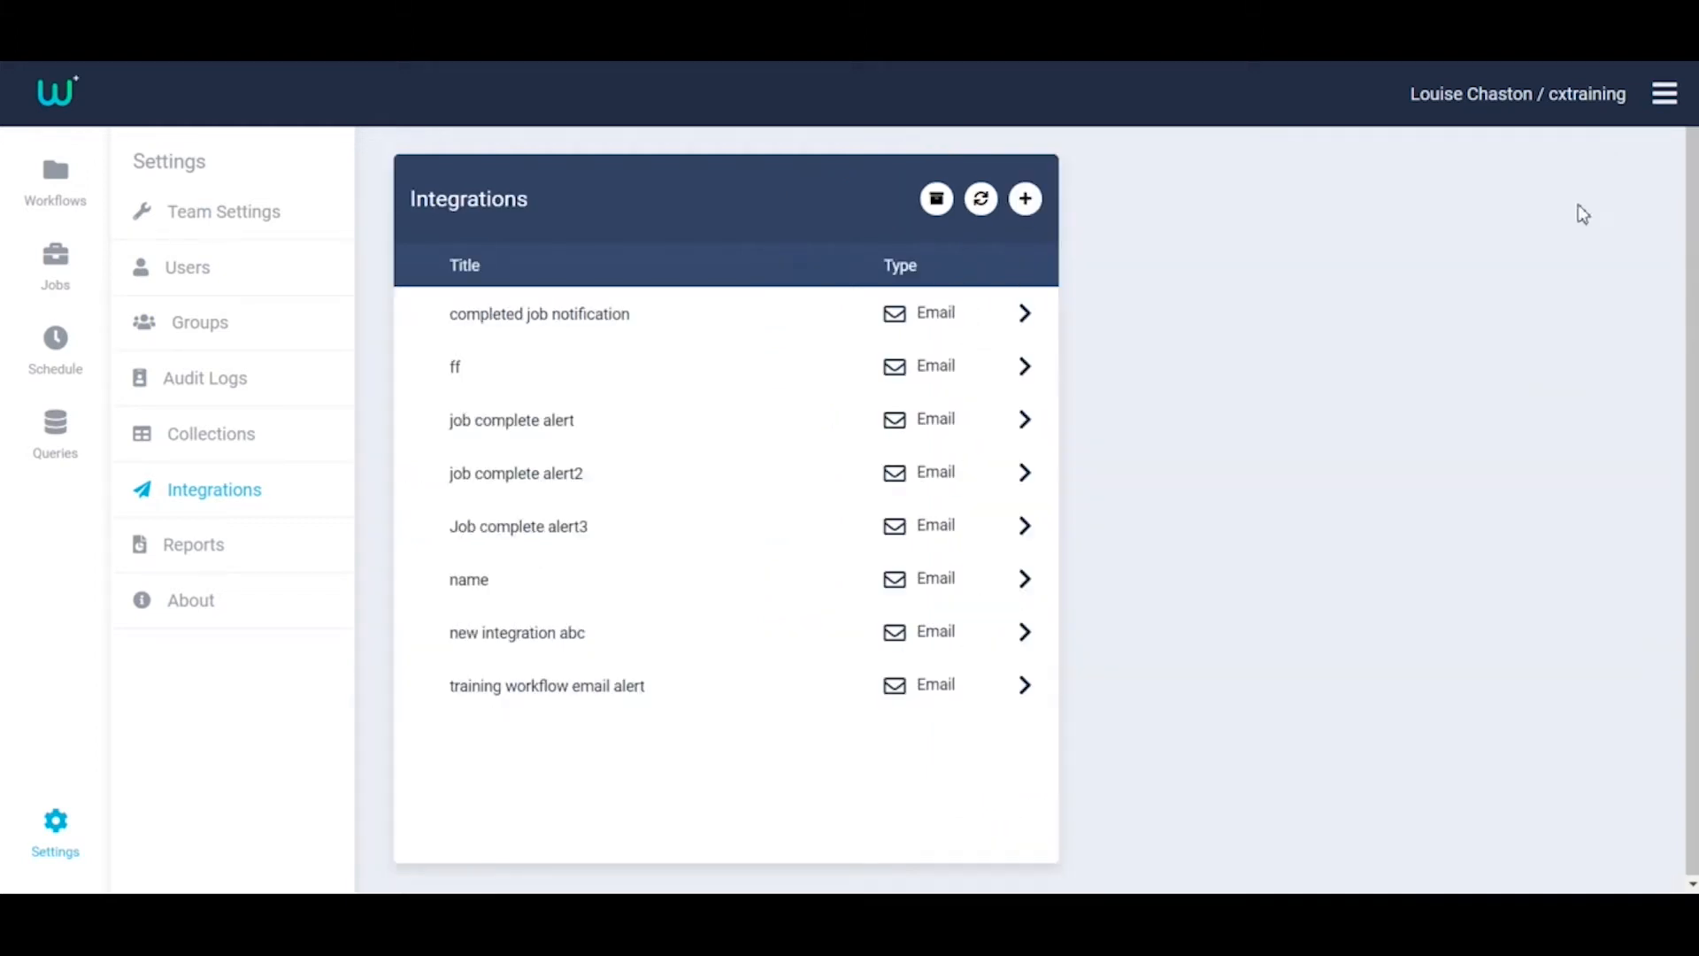
Step: Create an Email Trigger integration titled "report showing job complete"
click(1027, 200)
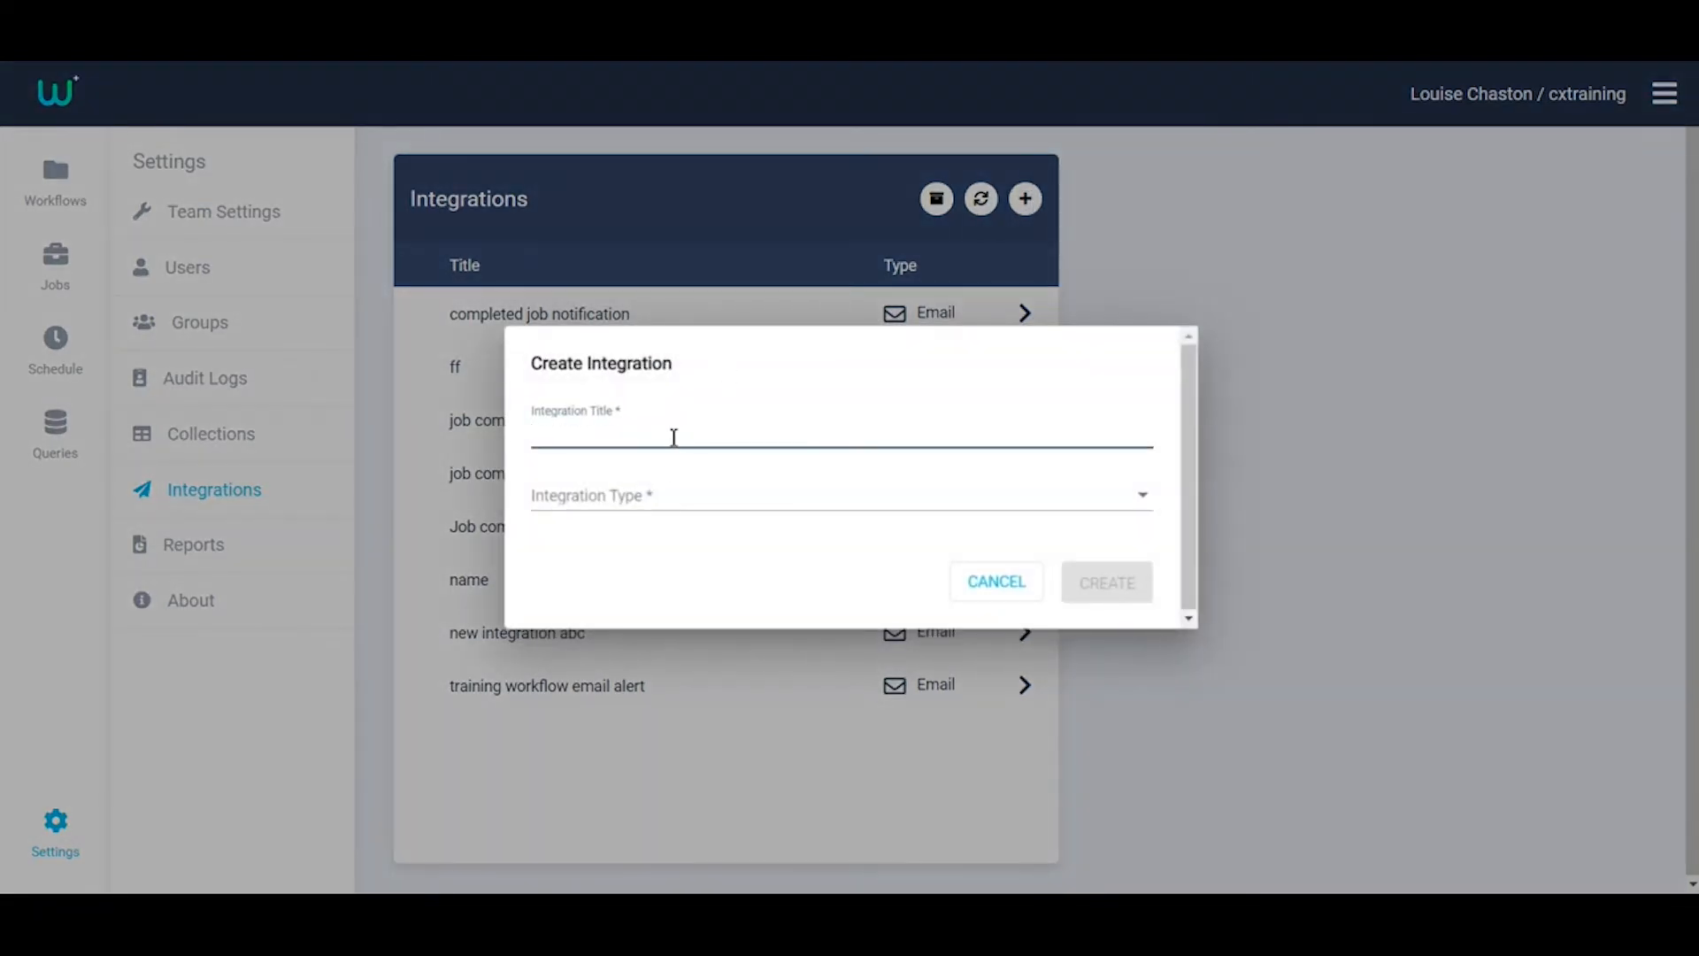
text(rep)
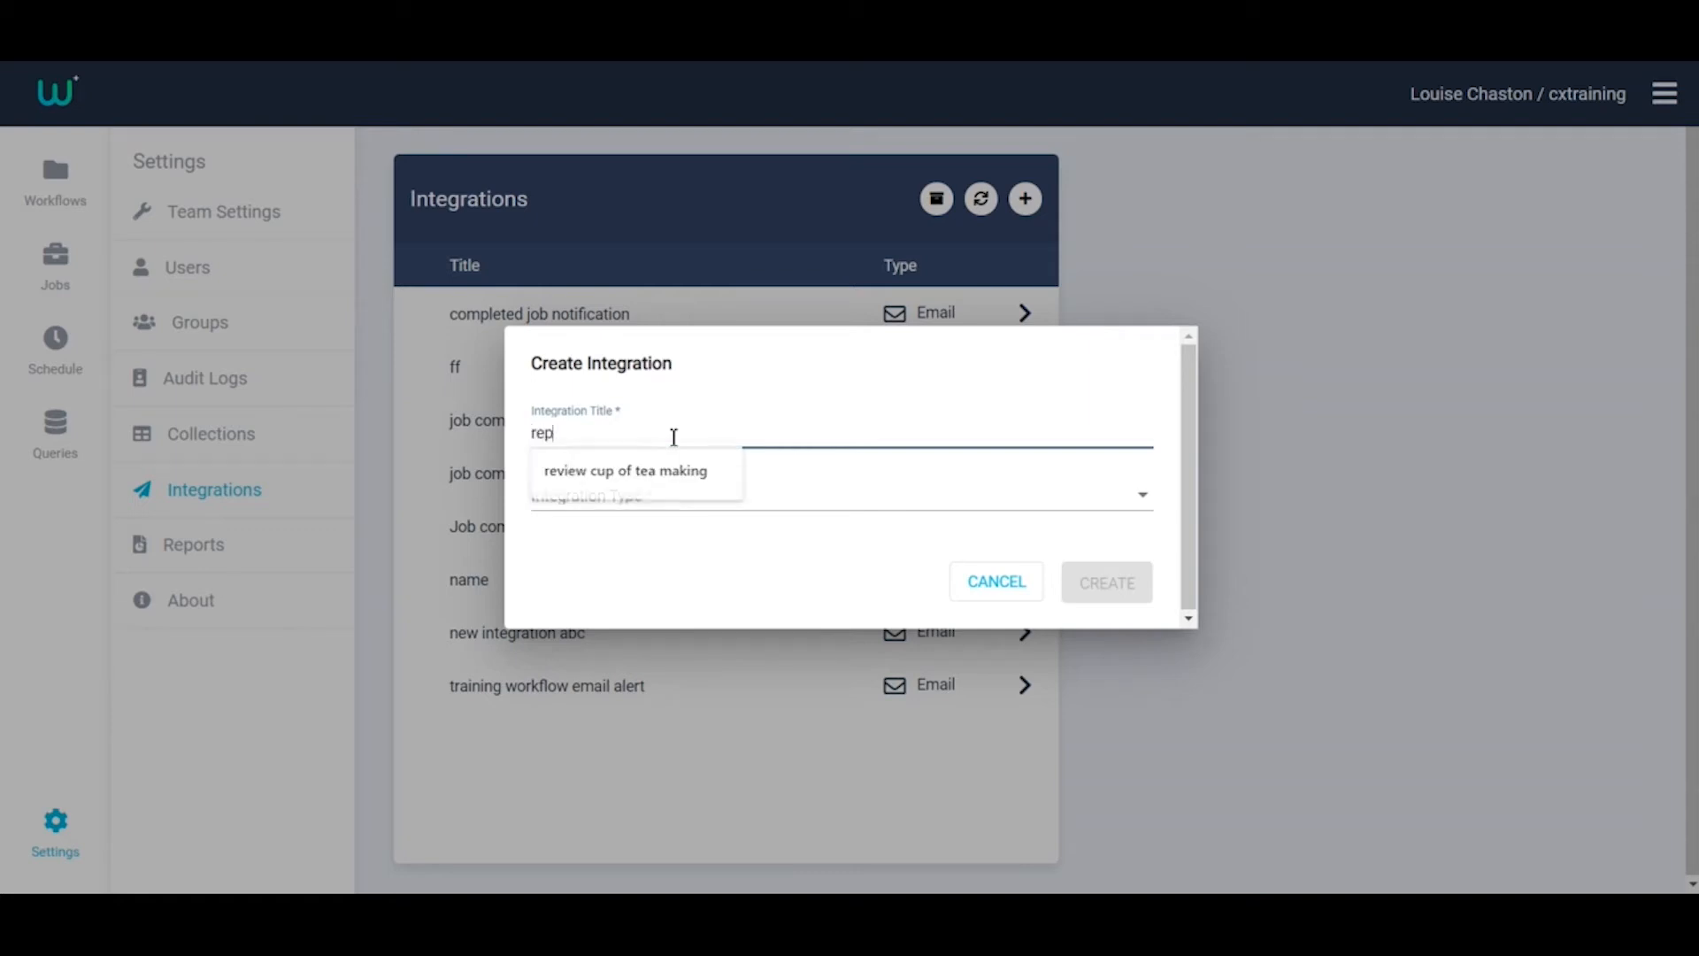
text(ort showing )
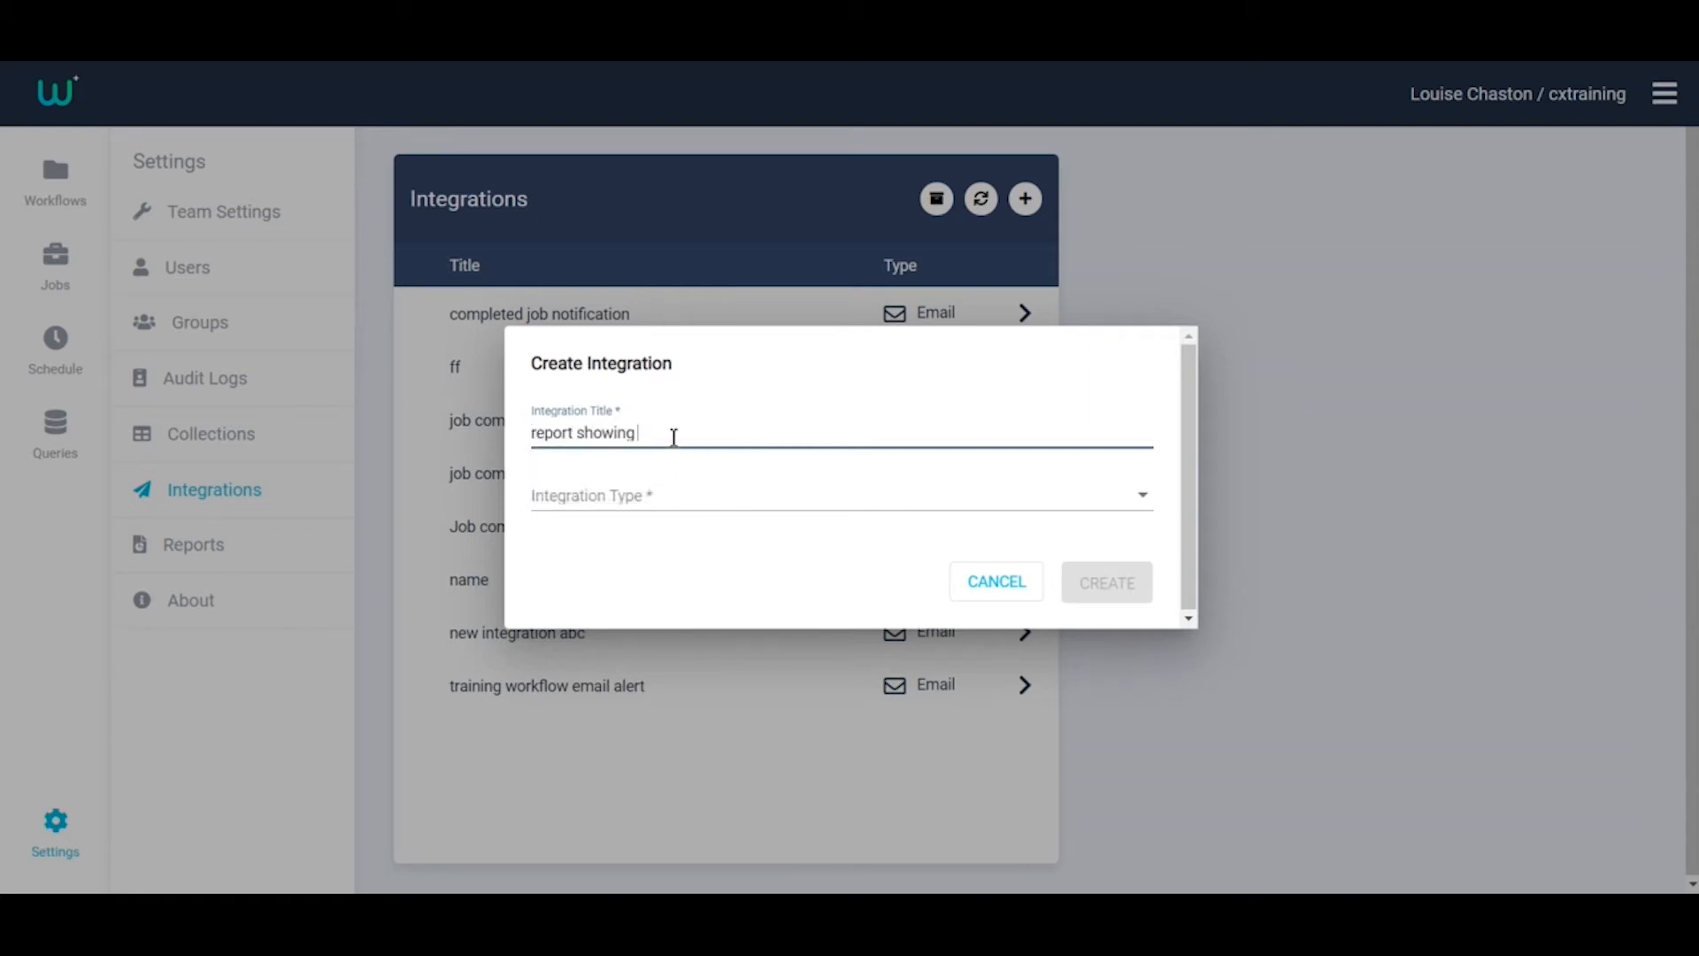
text(job complete)
click(1147, 501)
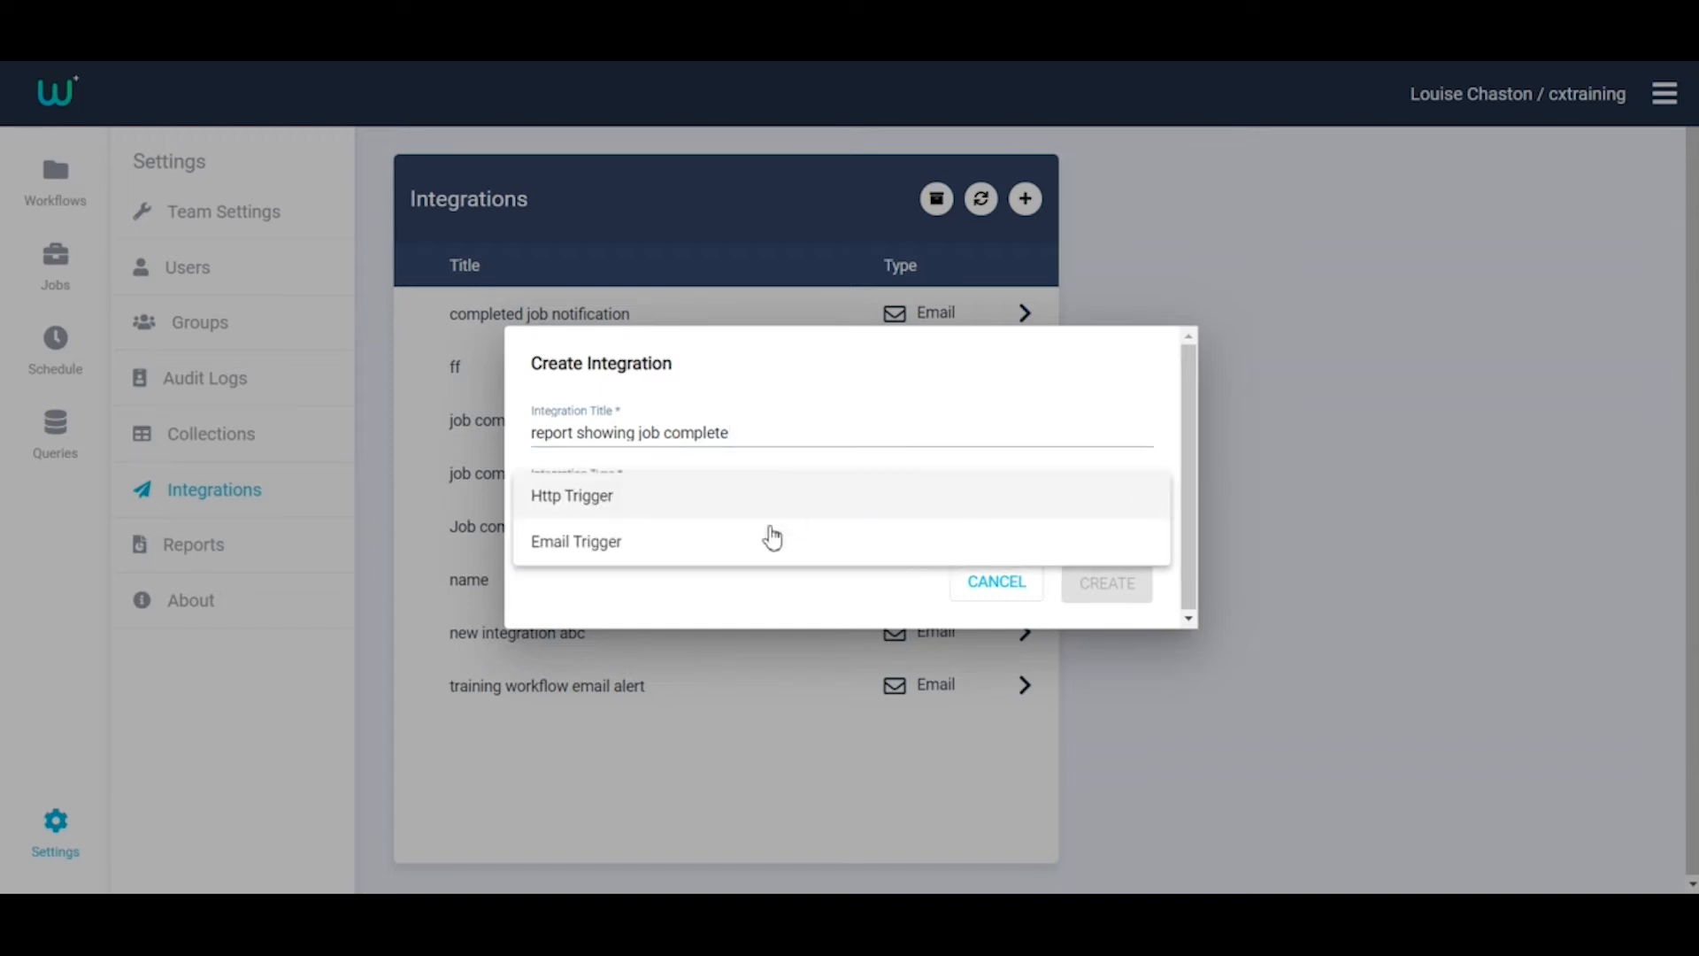
click(616, 547)
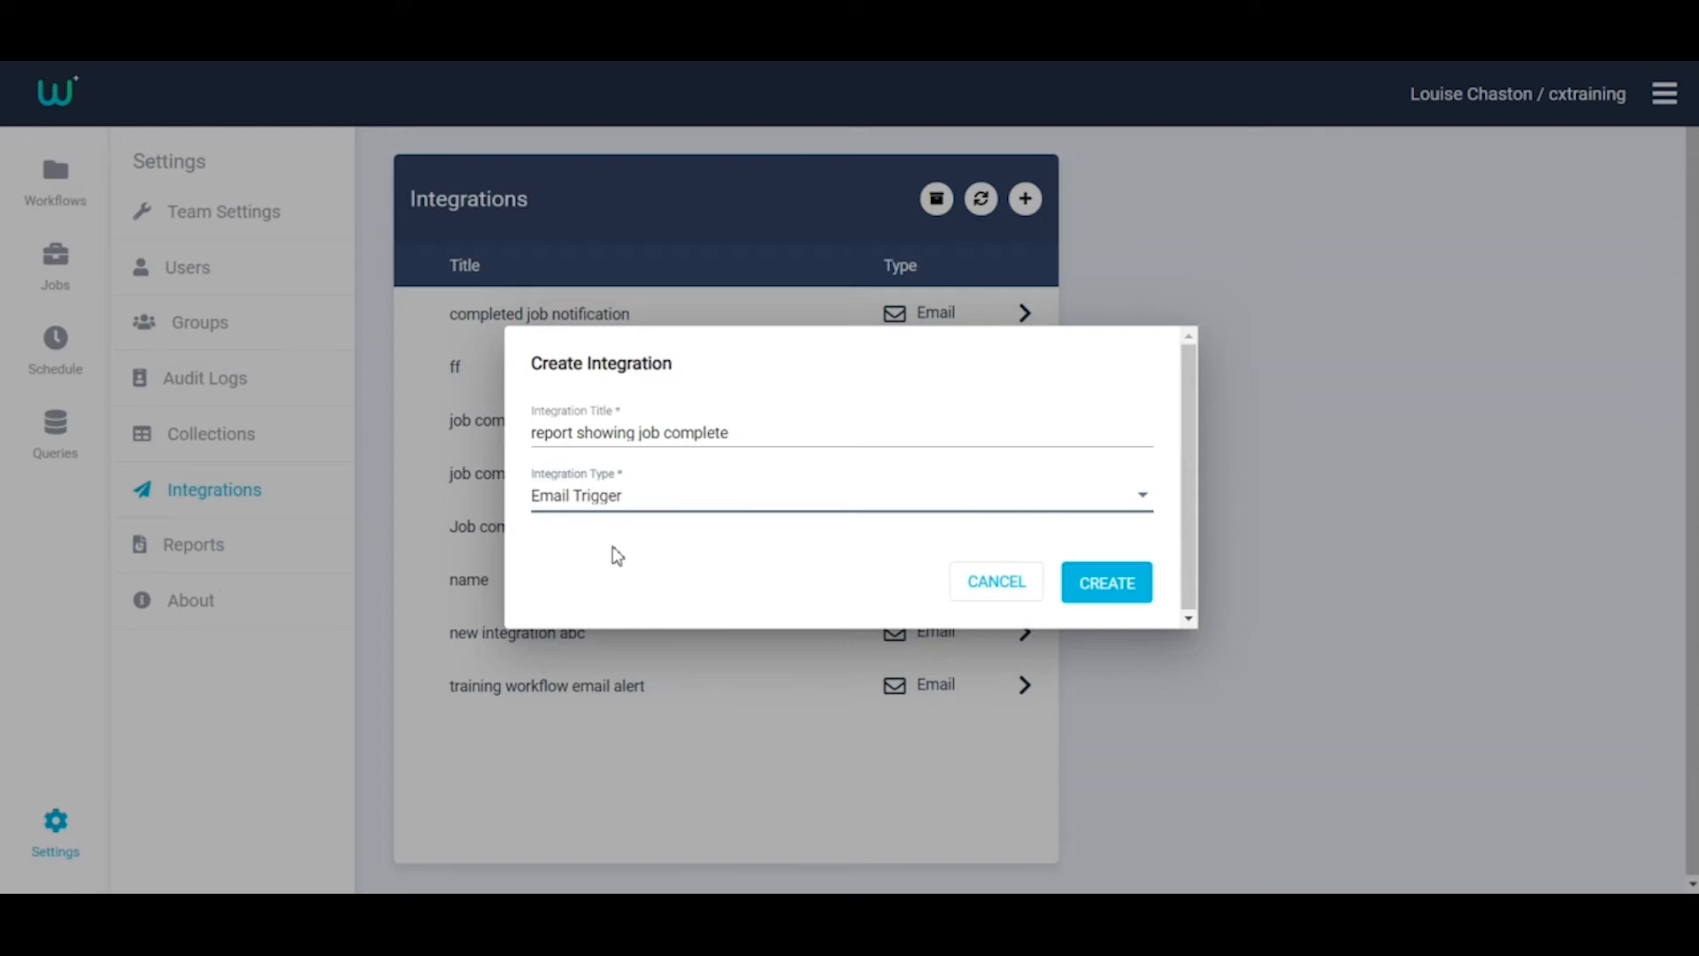
click(1121, 584)
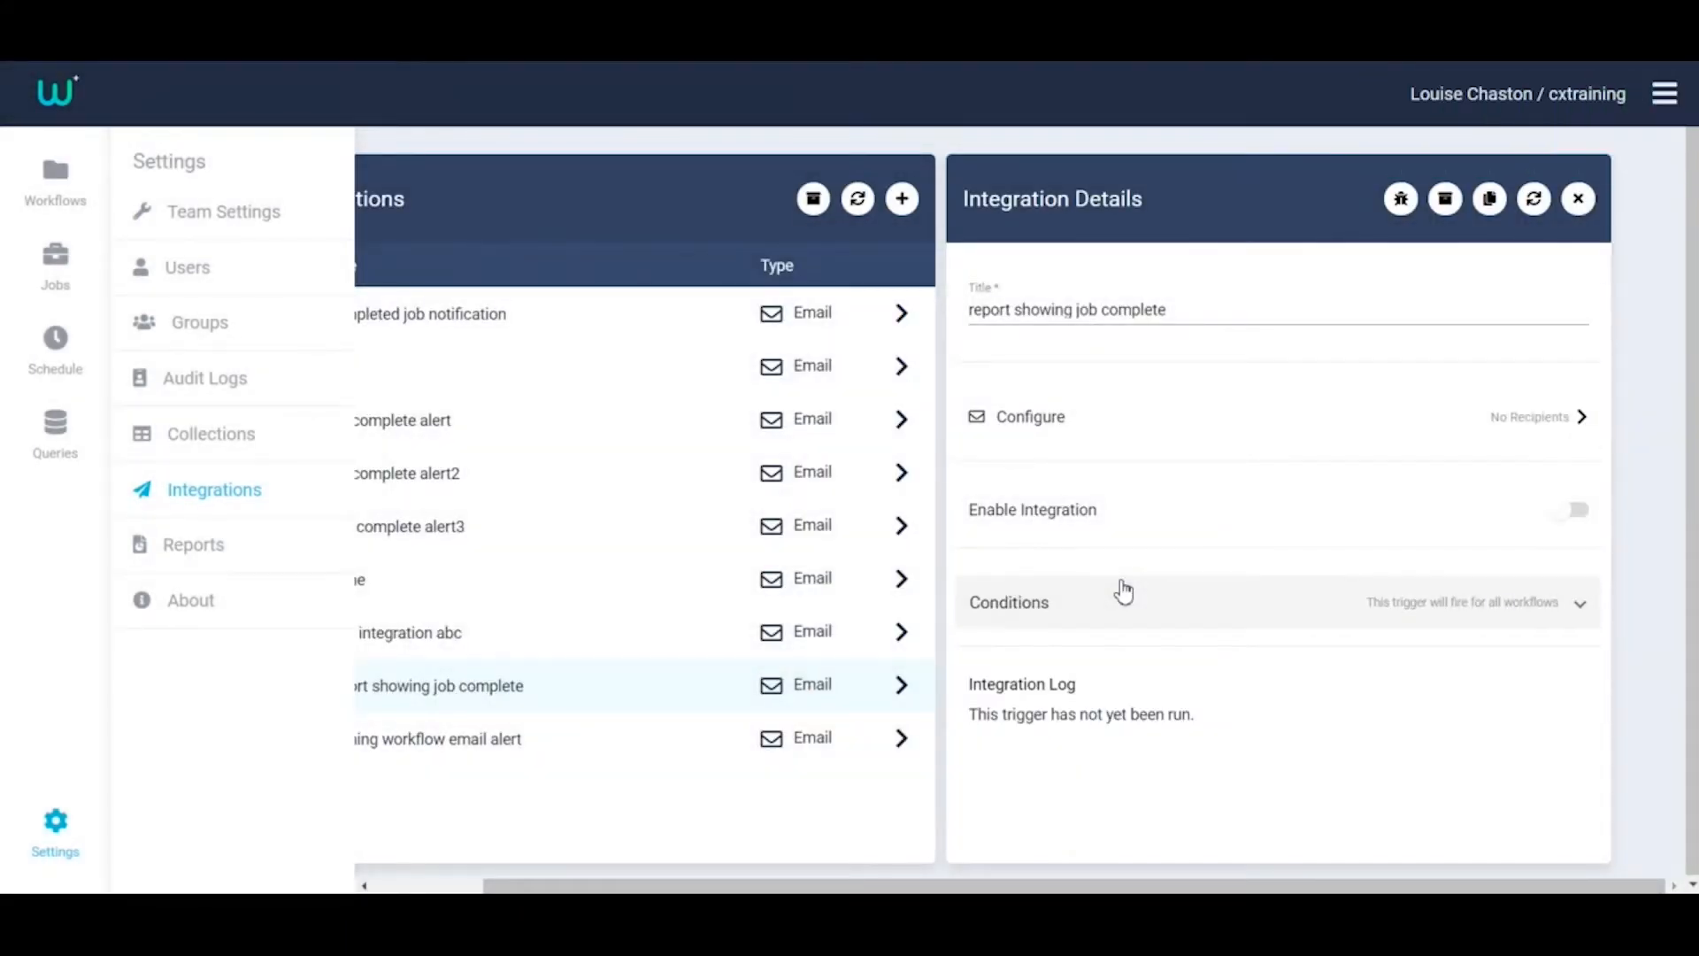
Step: Enter the recipient's email in the integration's email configuration and enable Send Copy to User
click(1580, 423)
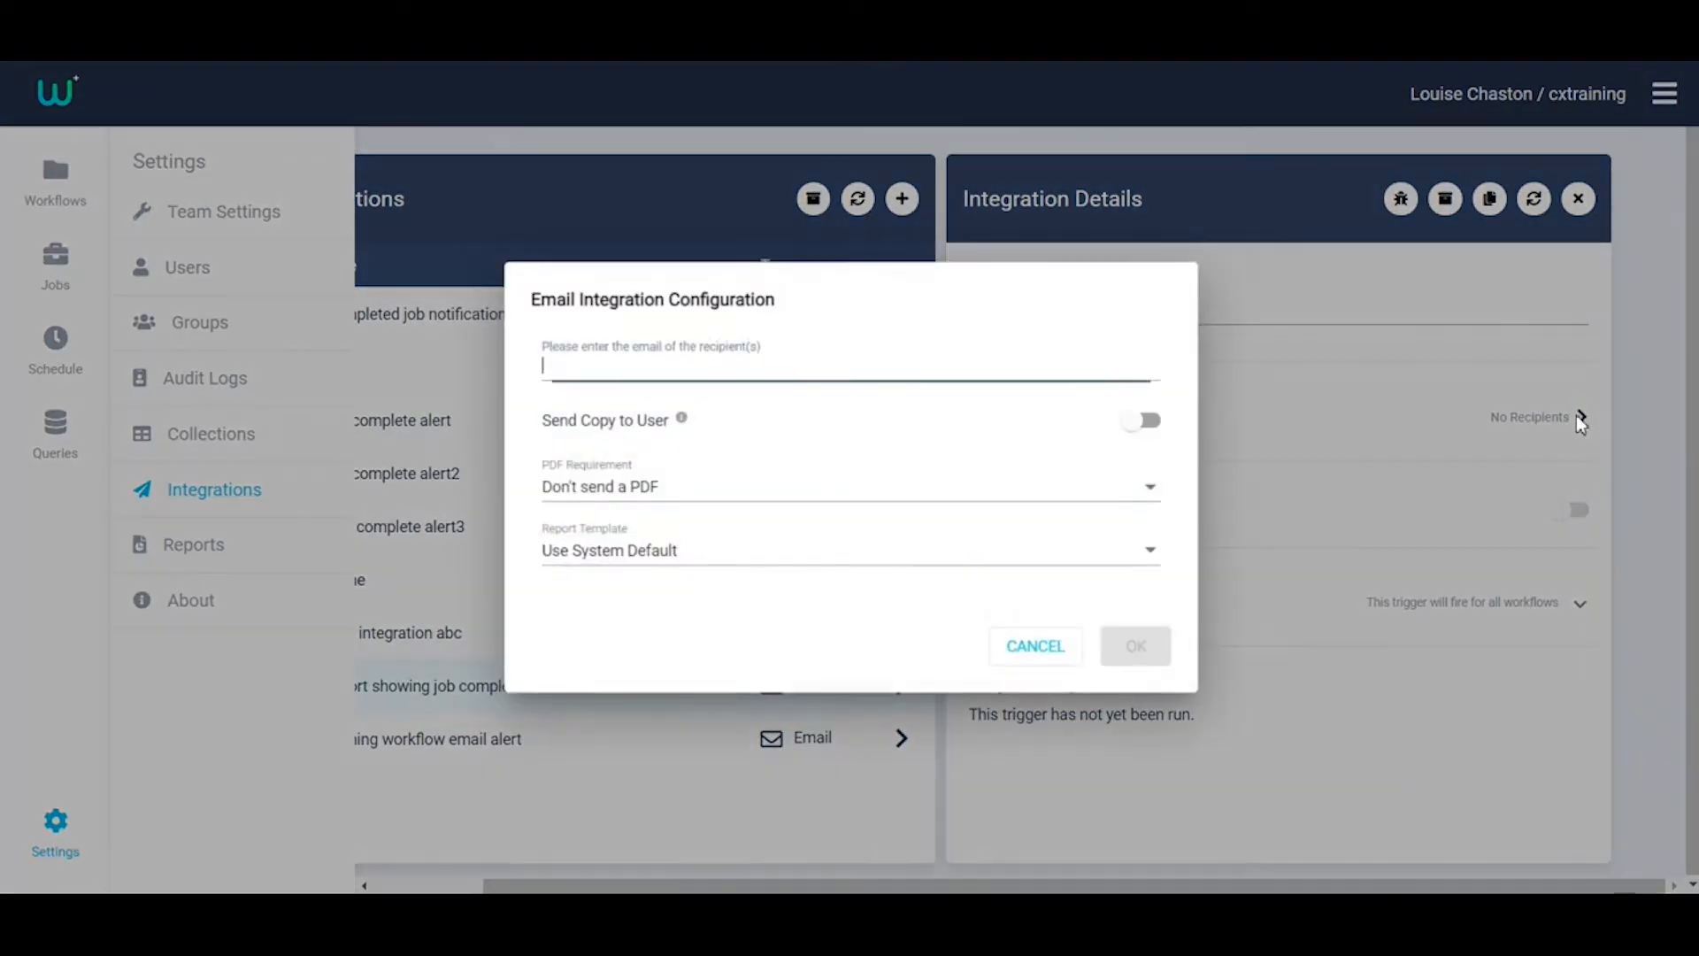
click(626, 375)
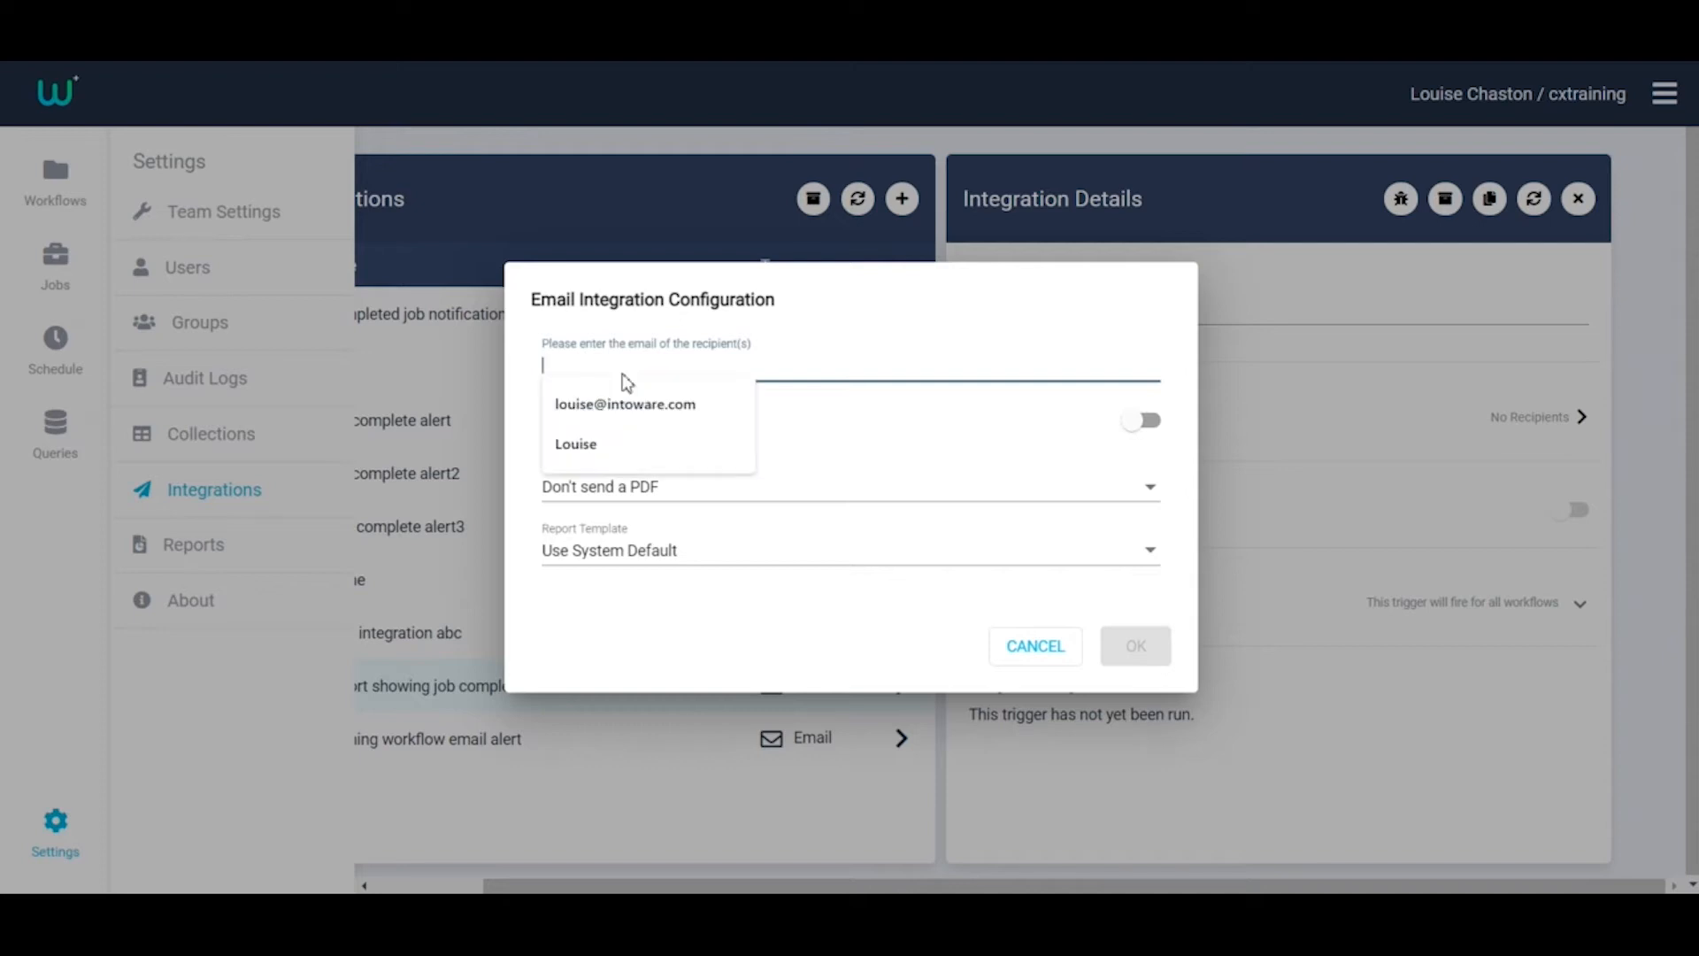
click(643, 412)
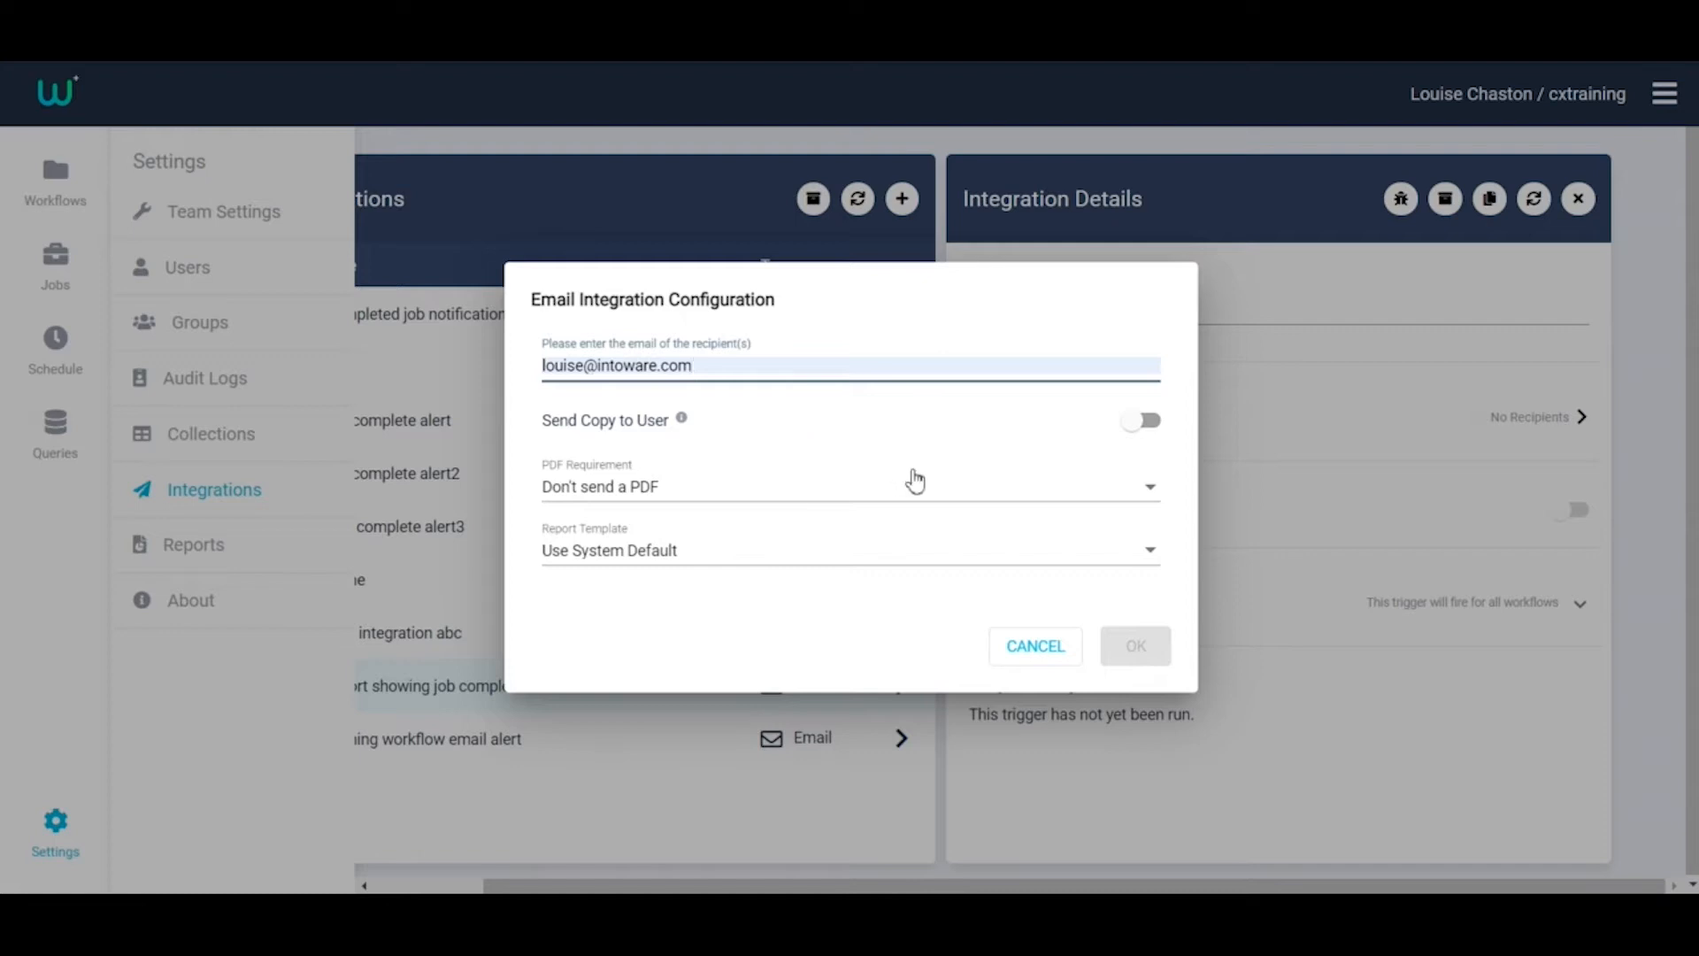
click(1149, 425)
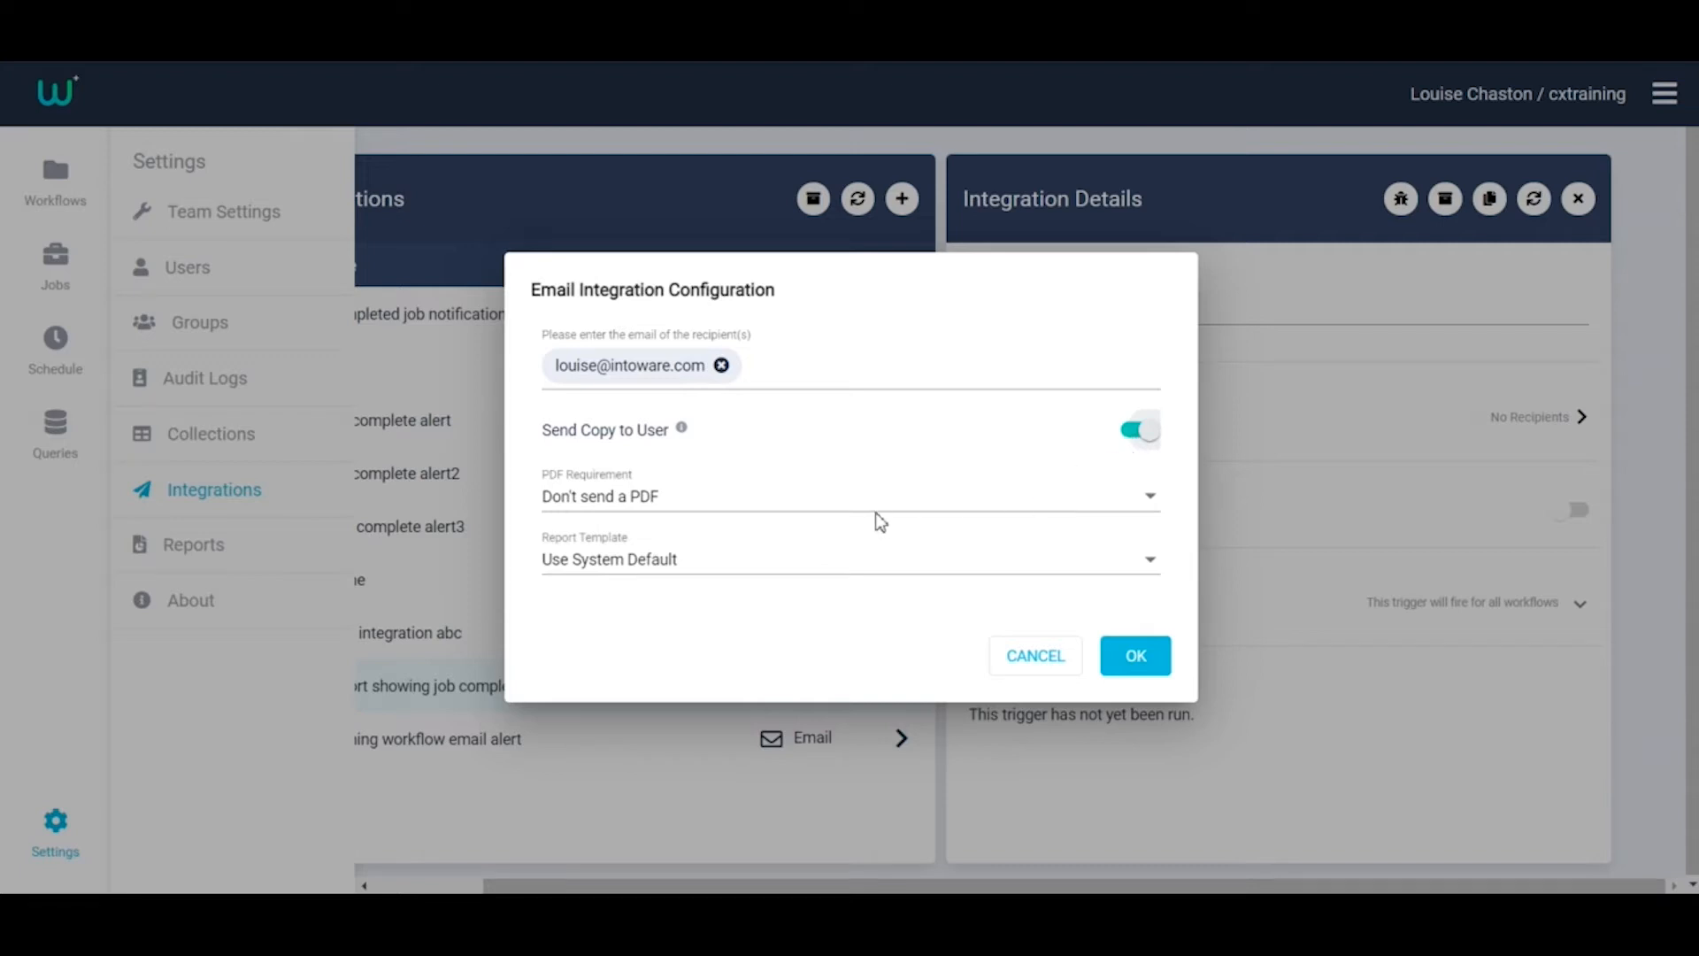
Step: Set the PDF requirement to "Delay for 5 minutes then send a PDF" with the system default report template, and save the email configuration
click(1152, 506)
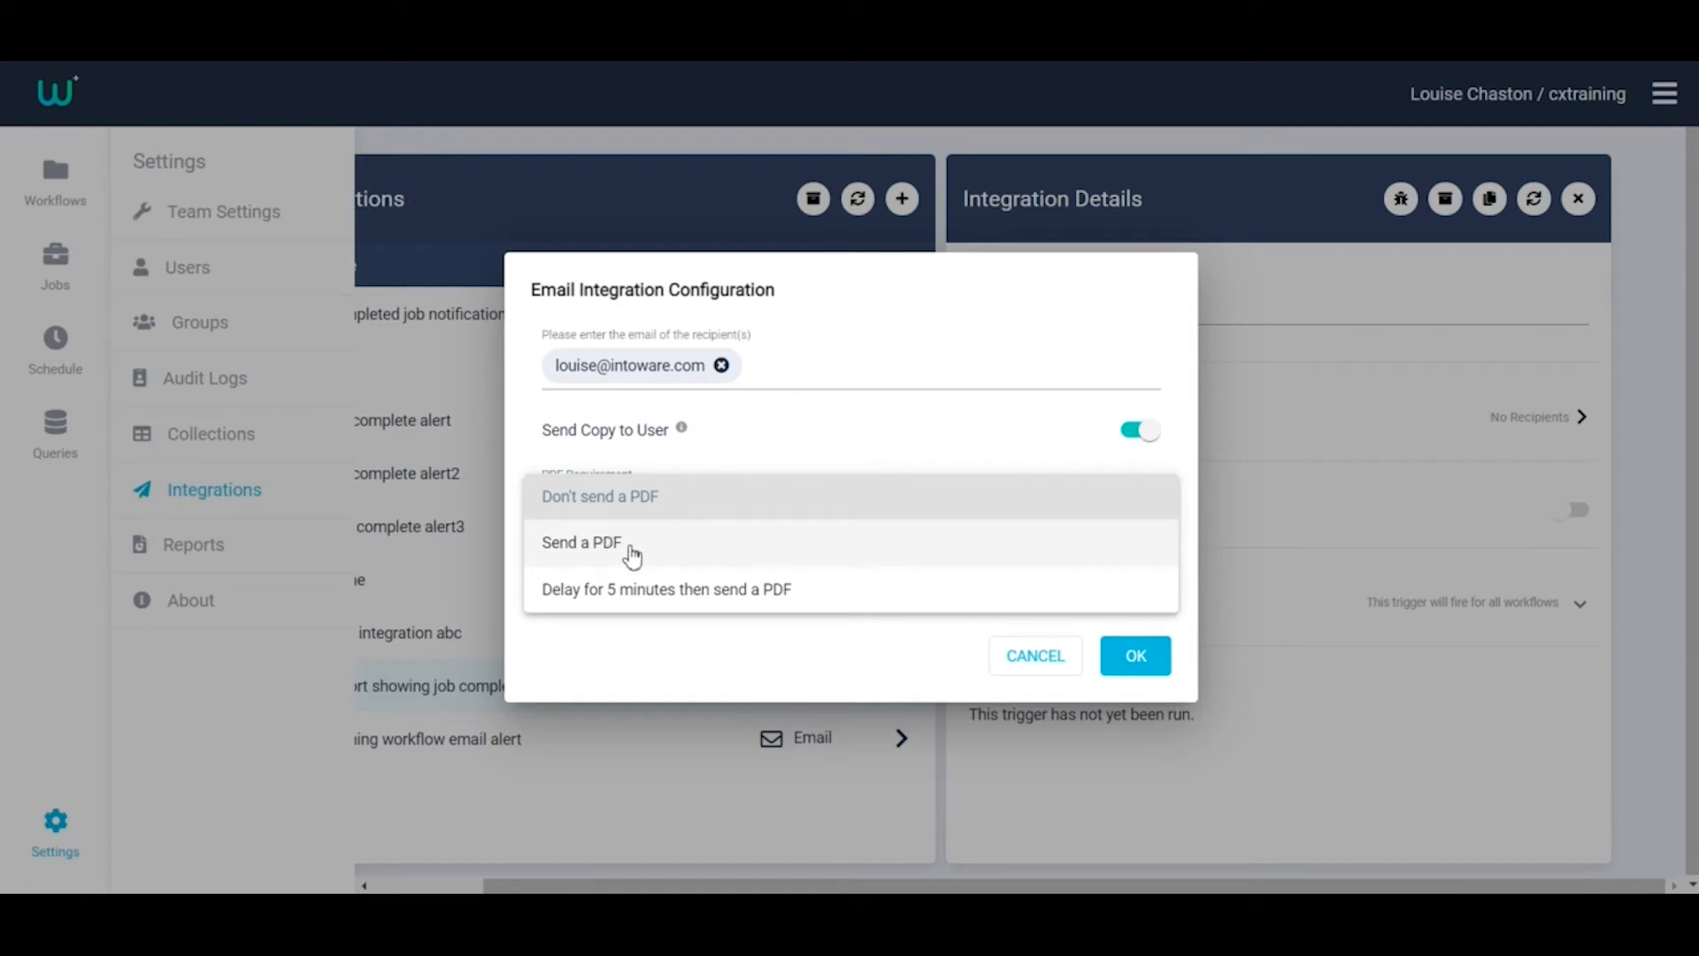
click(661, 598)
click(1151, 566)
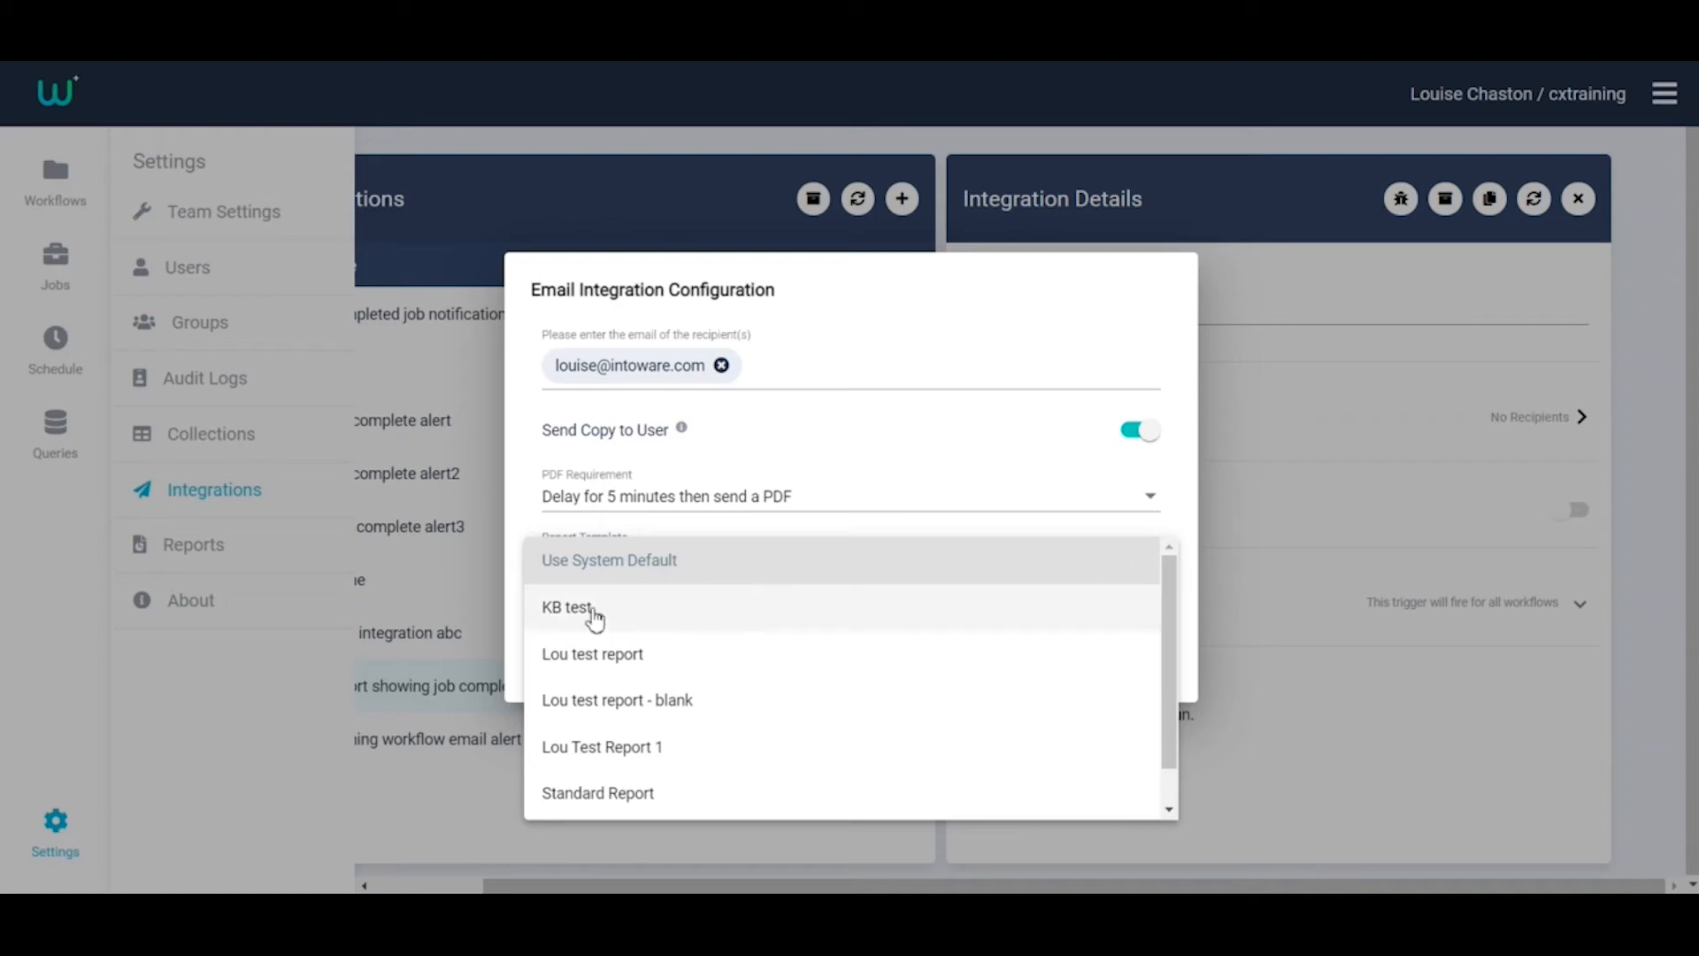
click(647, 571)
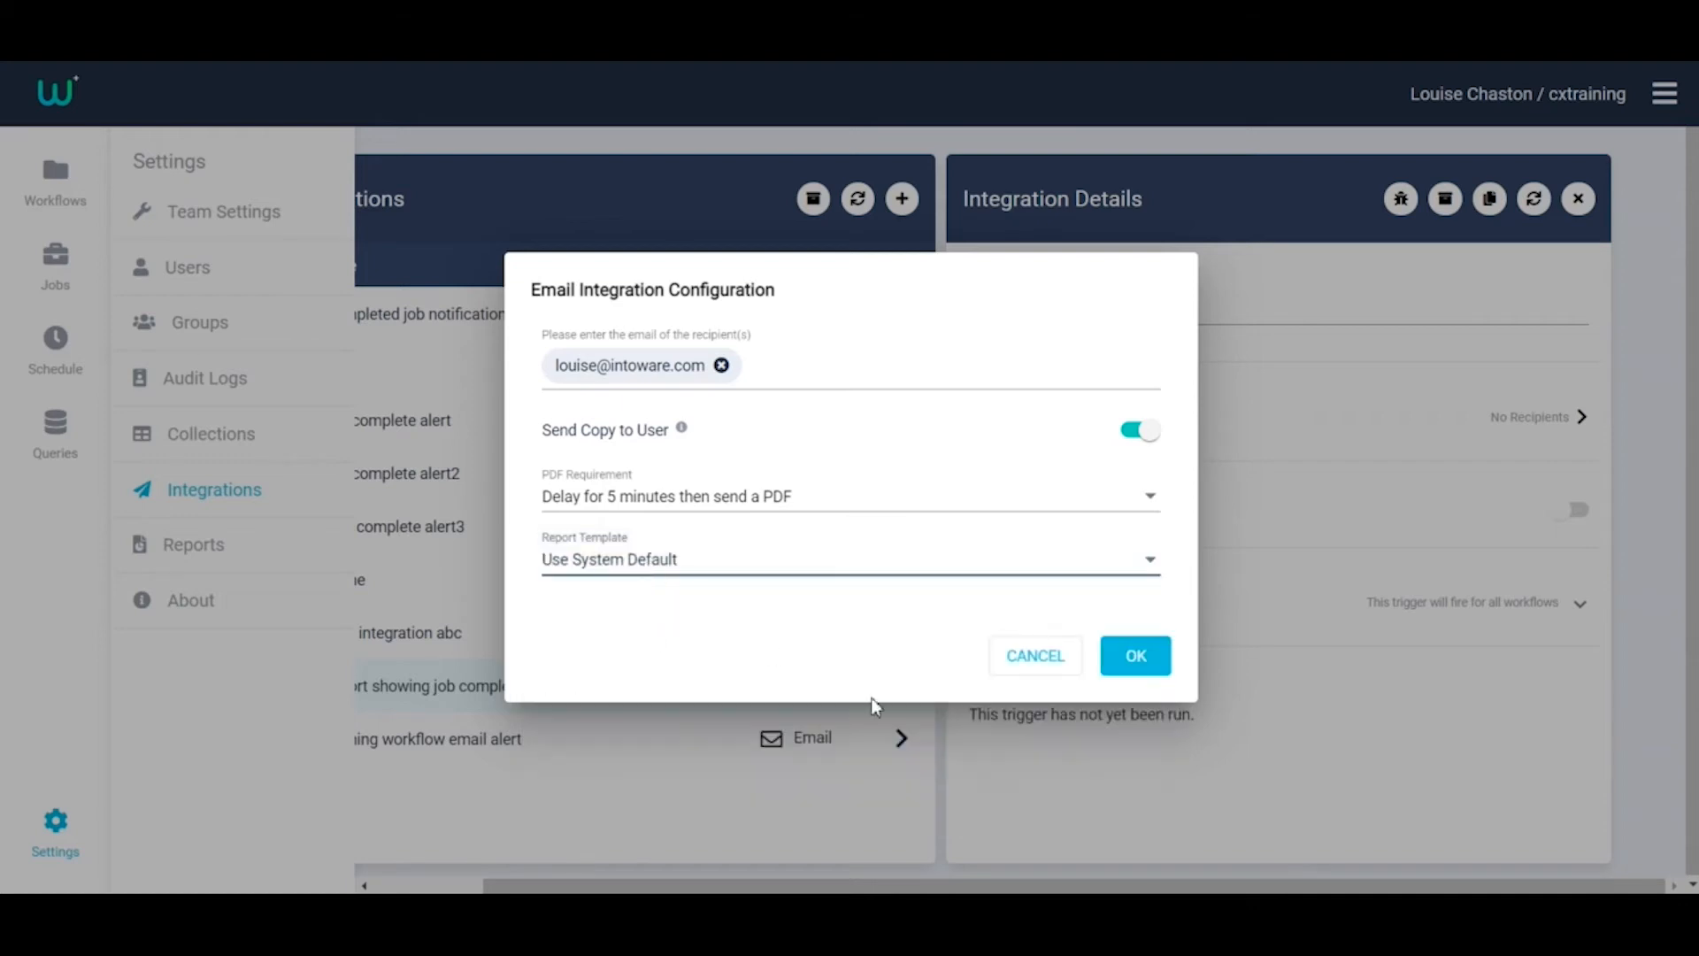
click(1139, 658)
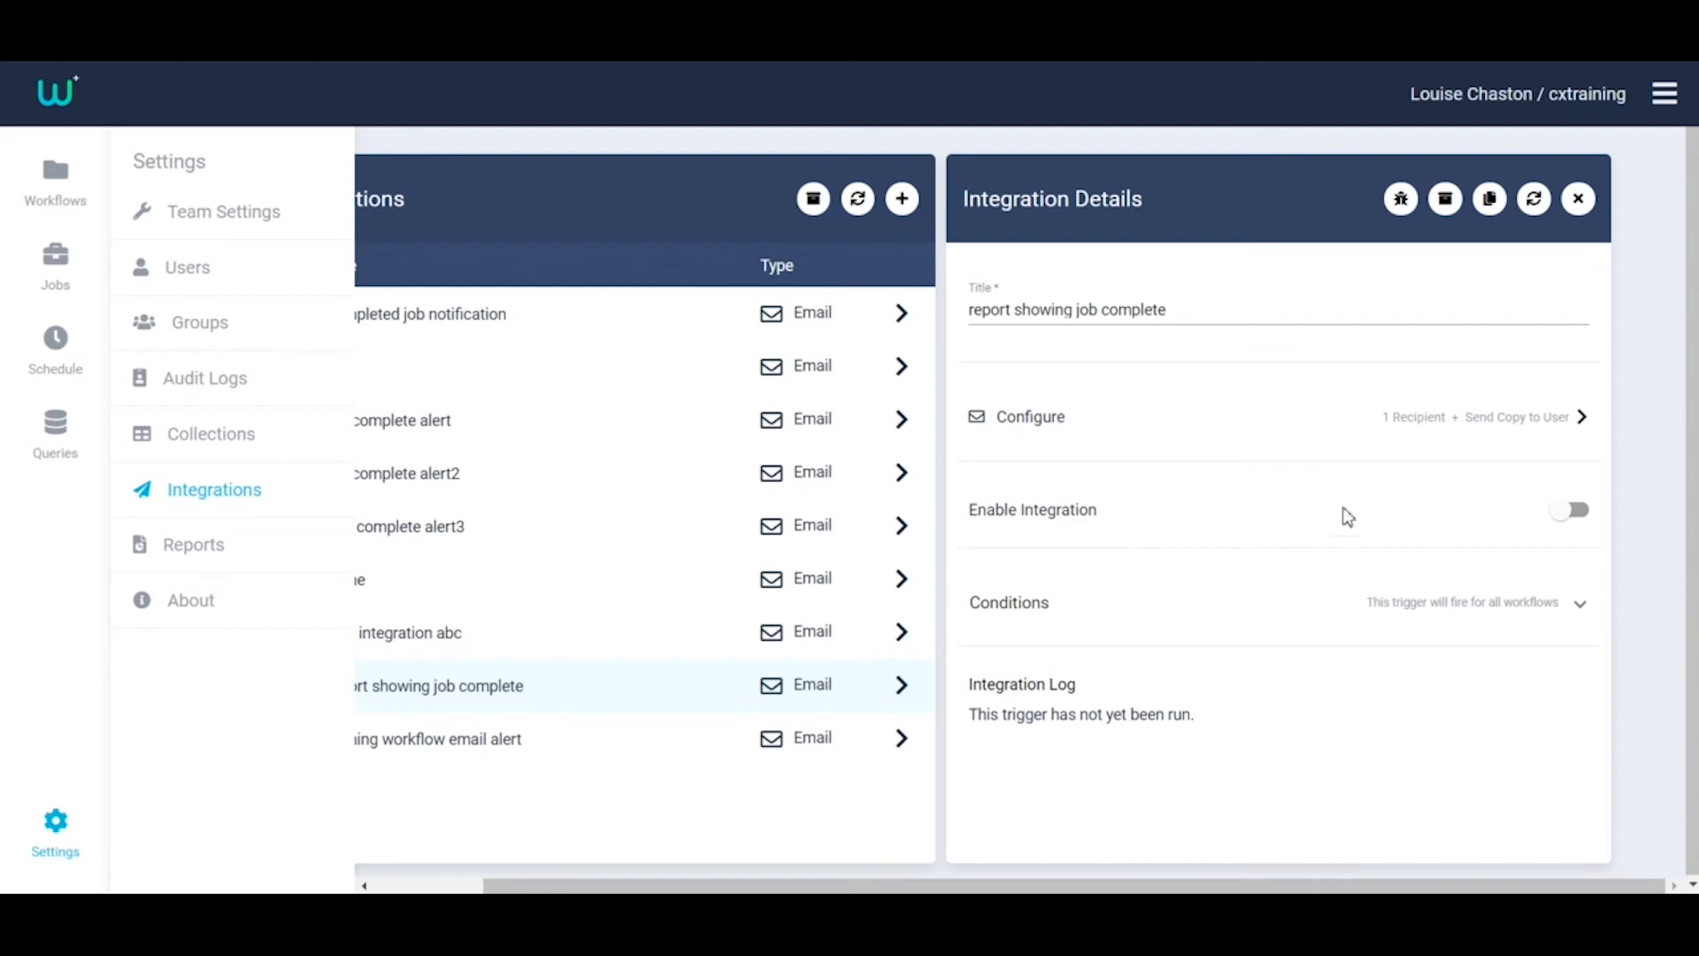
Step: Enable the "report showing job complete" integration
click(1587, 522)
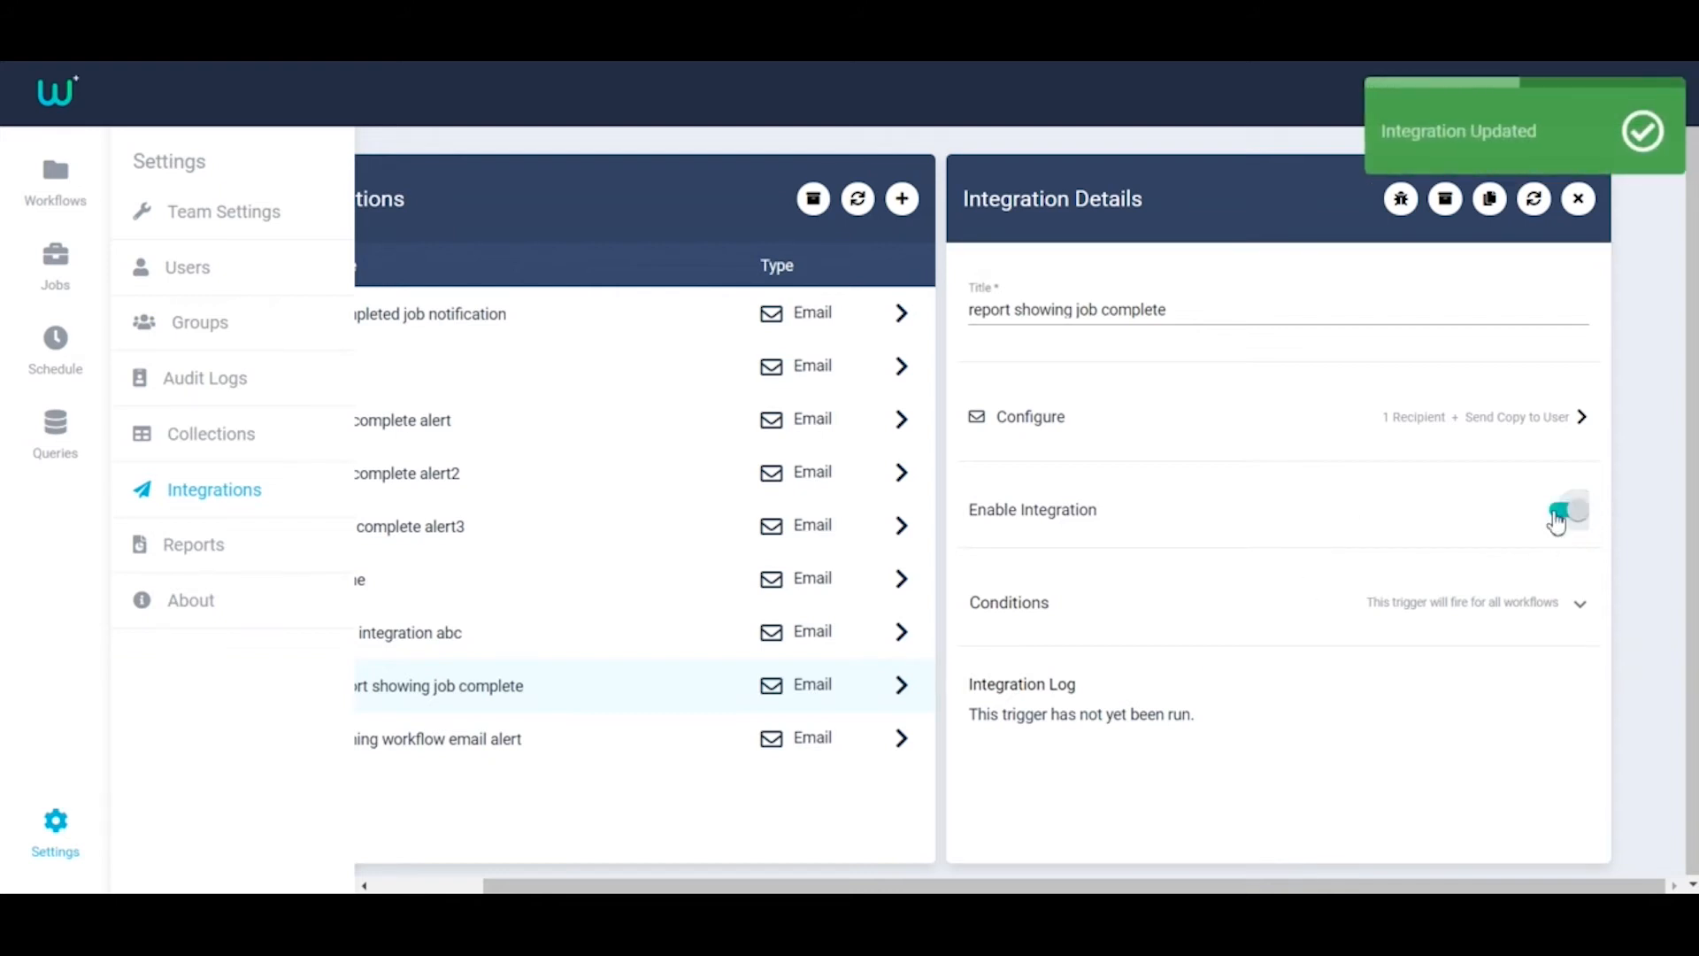
click(1560, 520)
click(1569, 518)
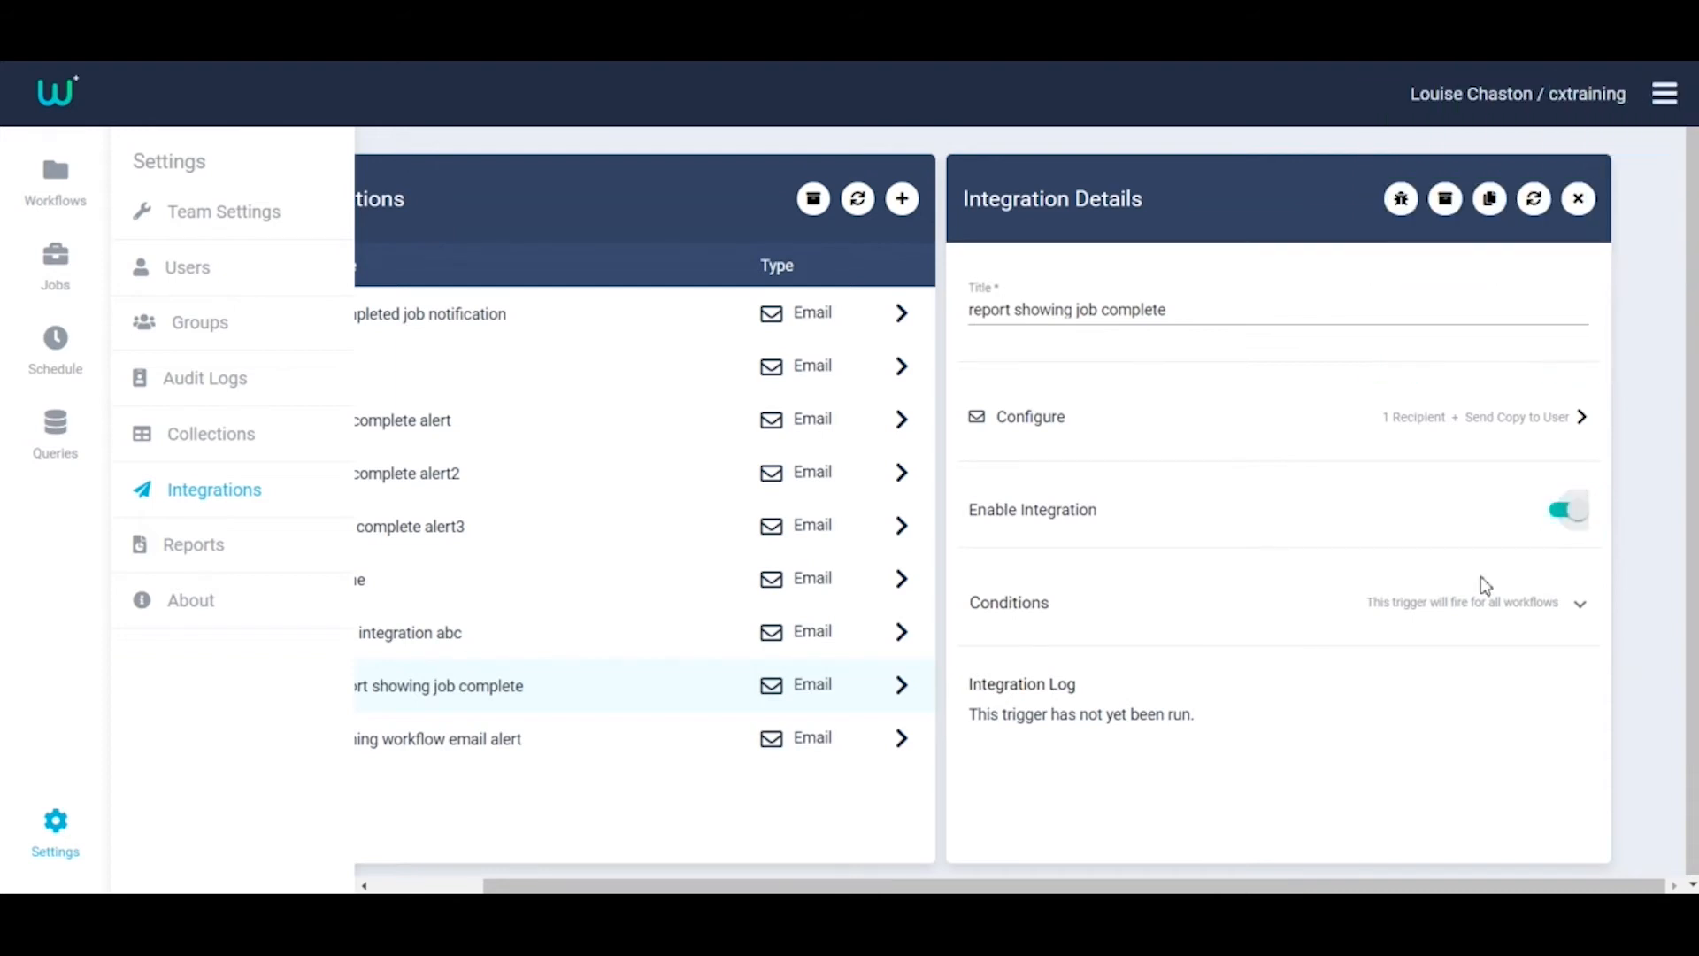
Step: Restrict the integration's conditions to the BB and D&I Bellows workflows
click(1453, 611)
scroll(1258, 610, down, 1)
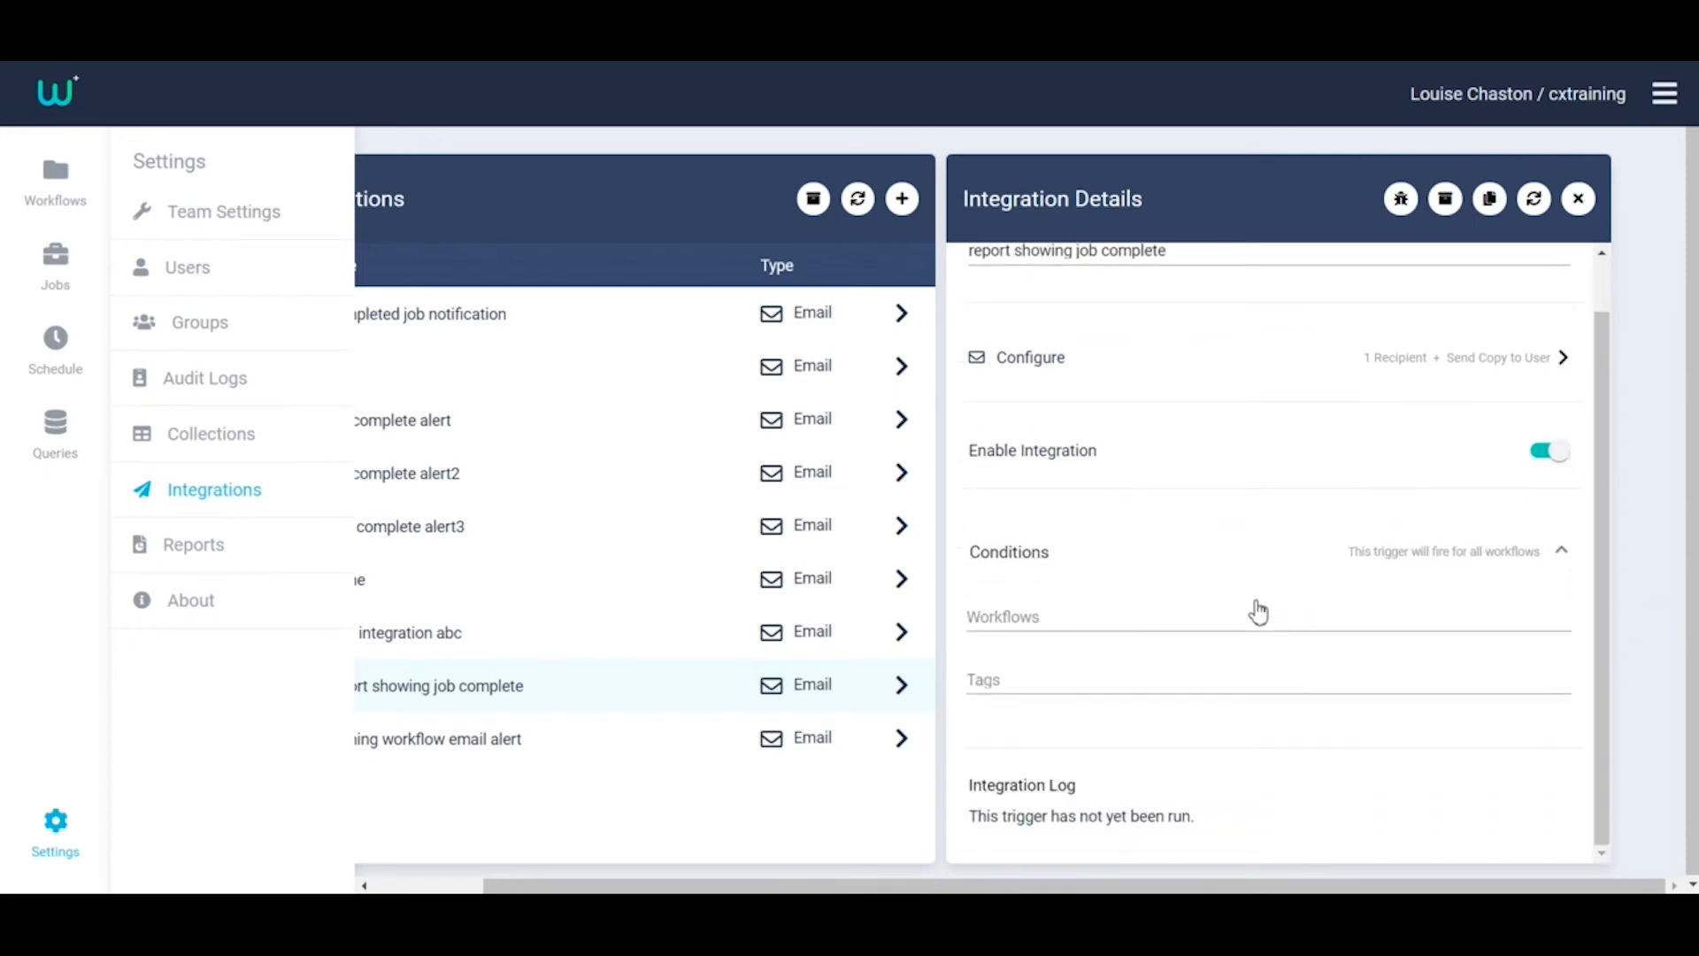
click(1074, 622)
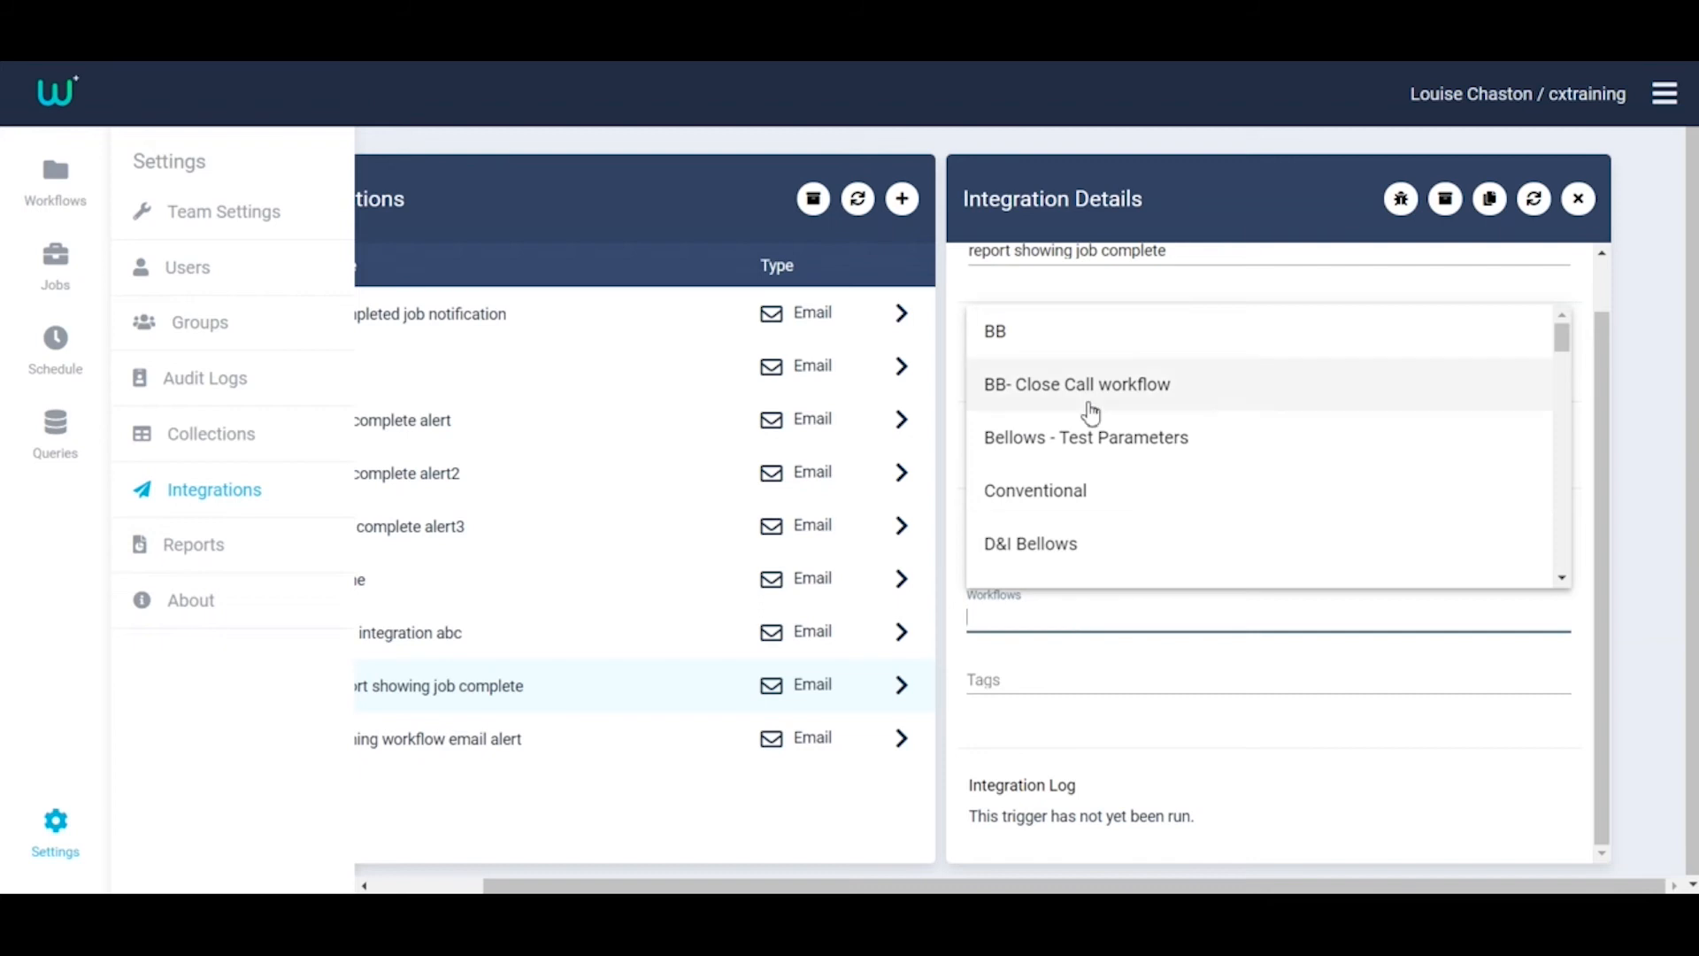
click(1027, 333)
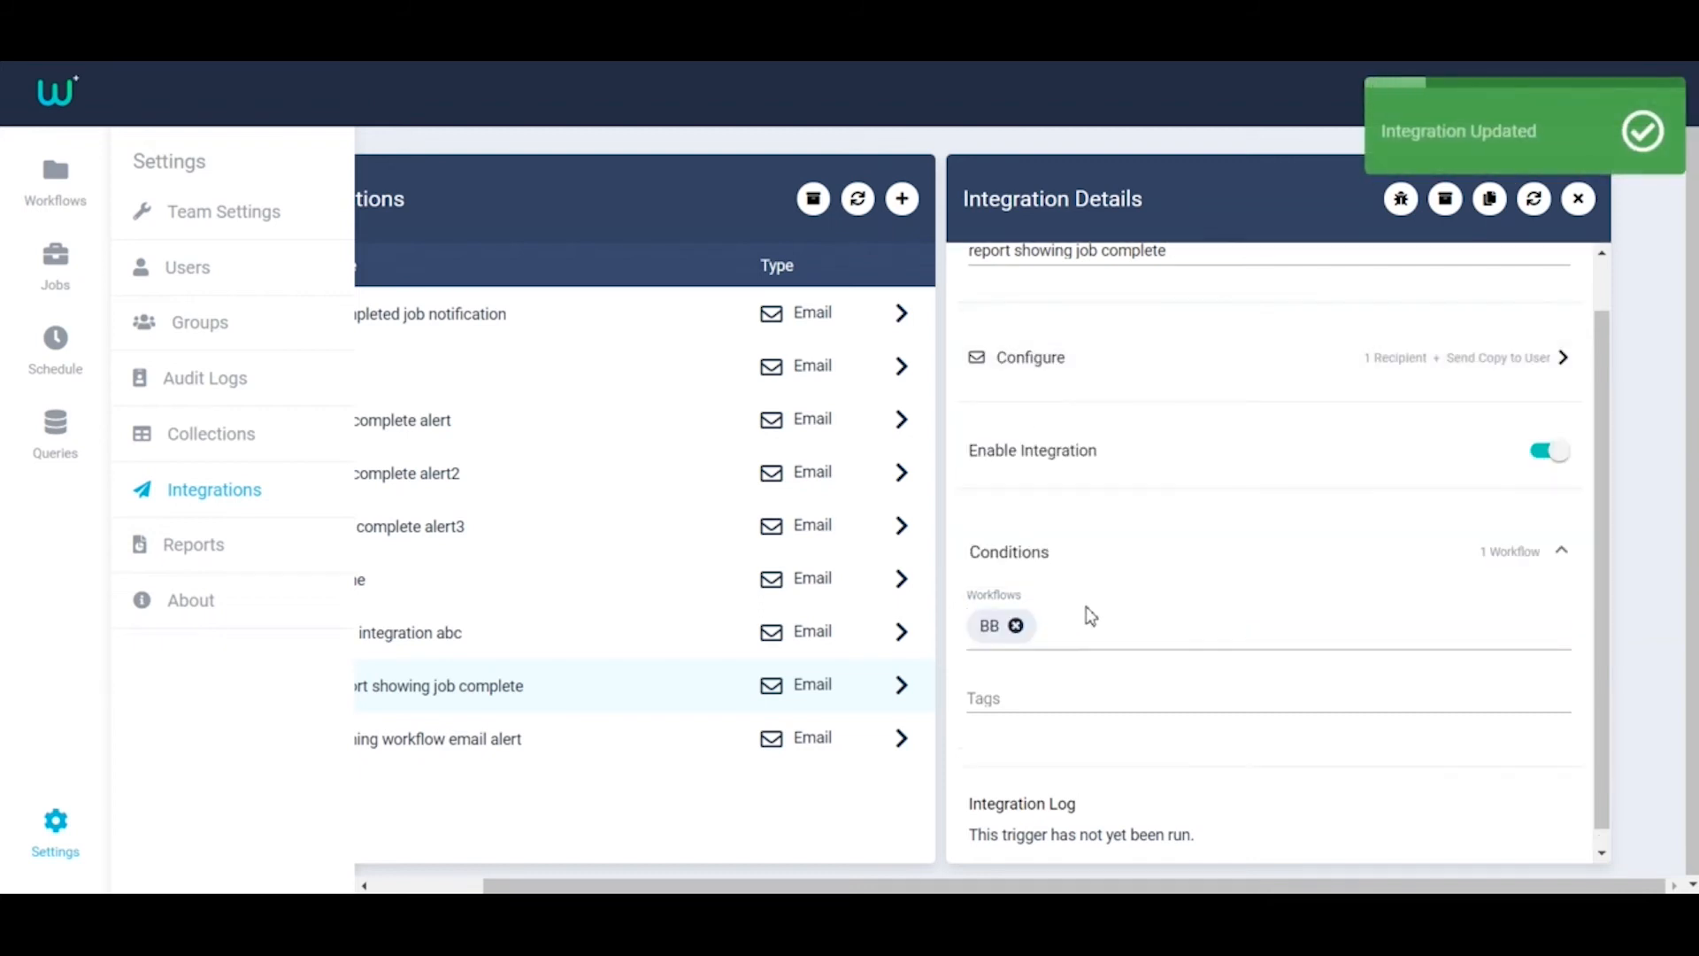
click(1098, 628)
click(1062, 500)
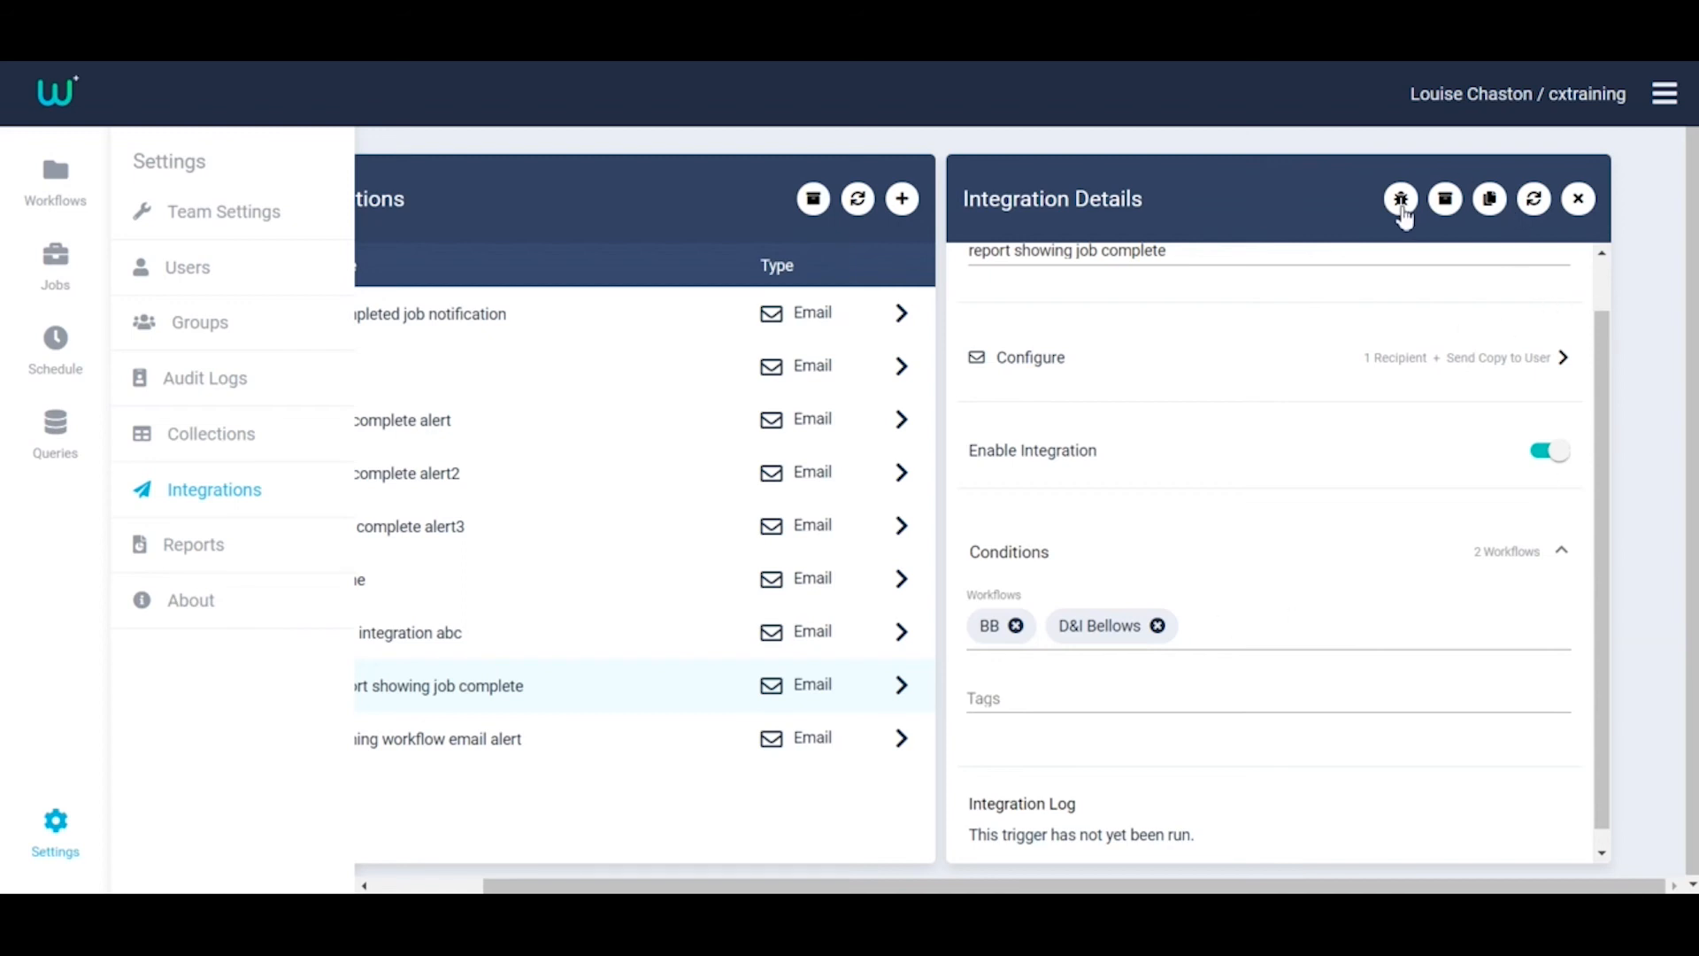
Step: View the options for testing the integration, dismiss them without running a test, and close the integration's details
click(1402, 204)
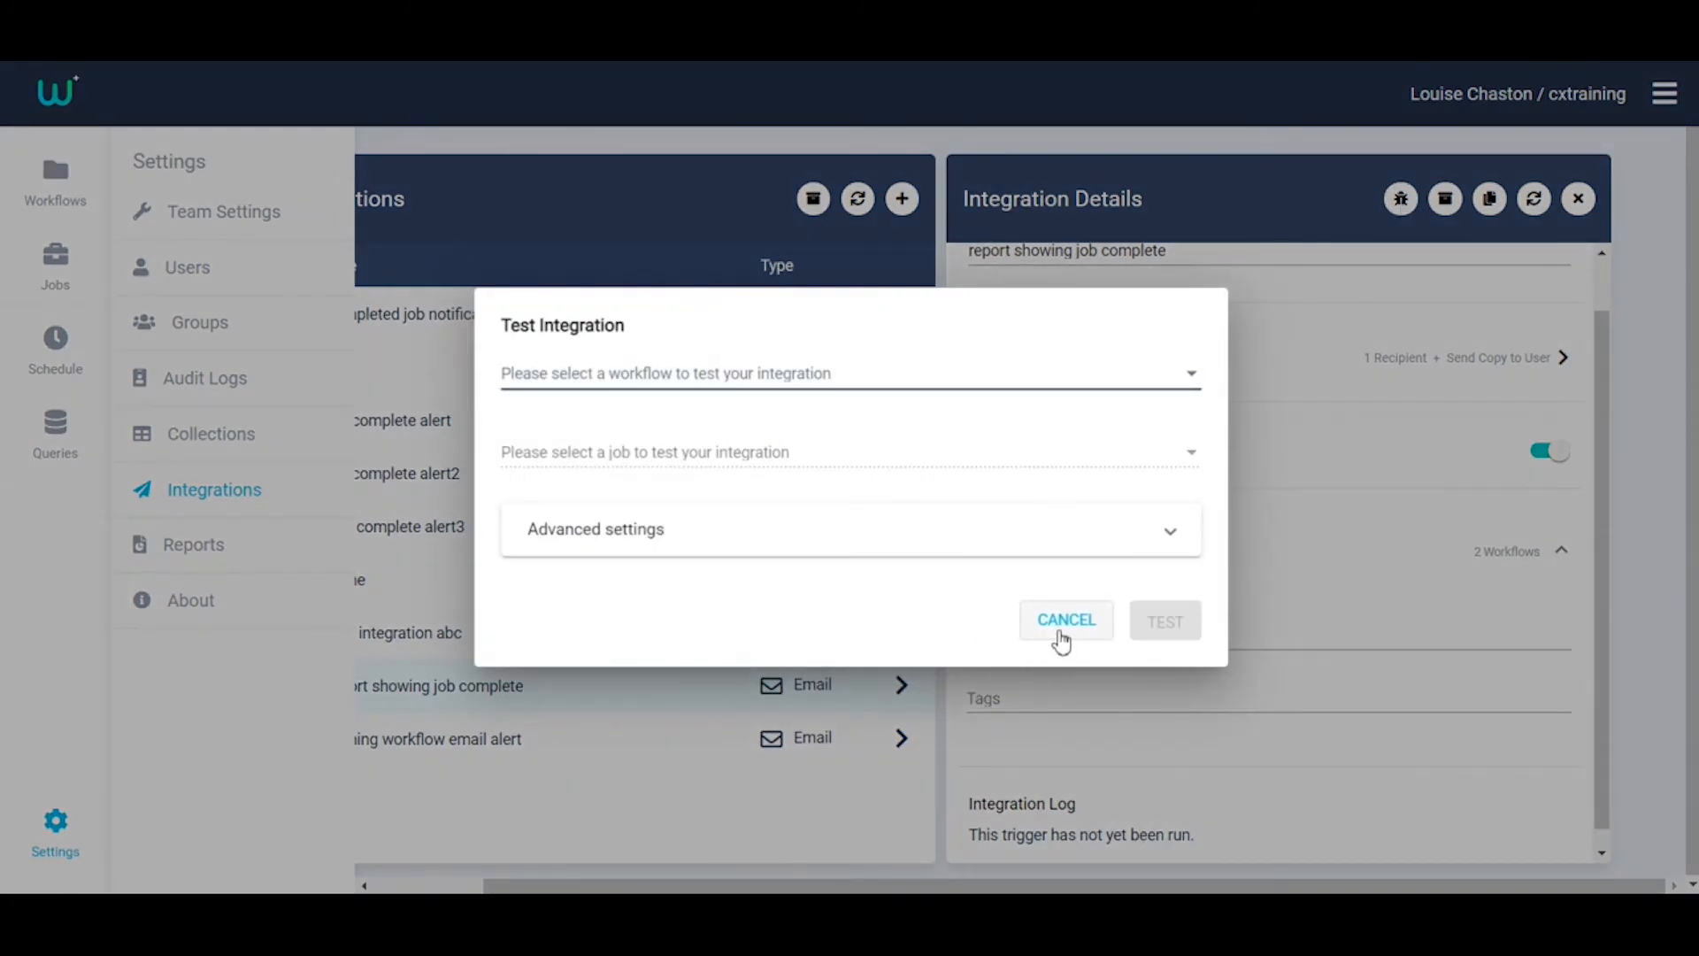
click(1065, 622)
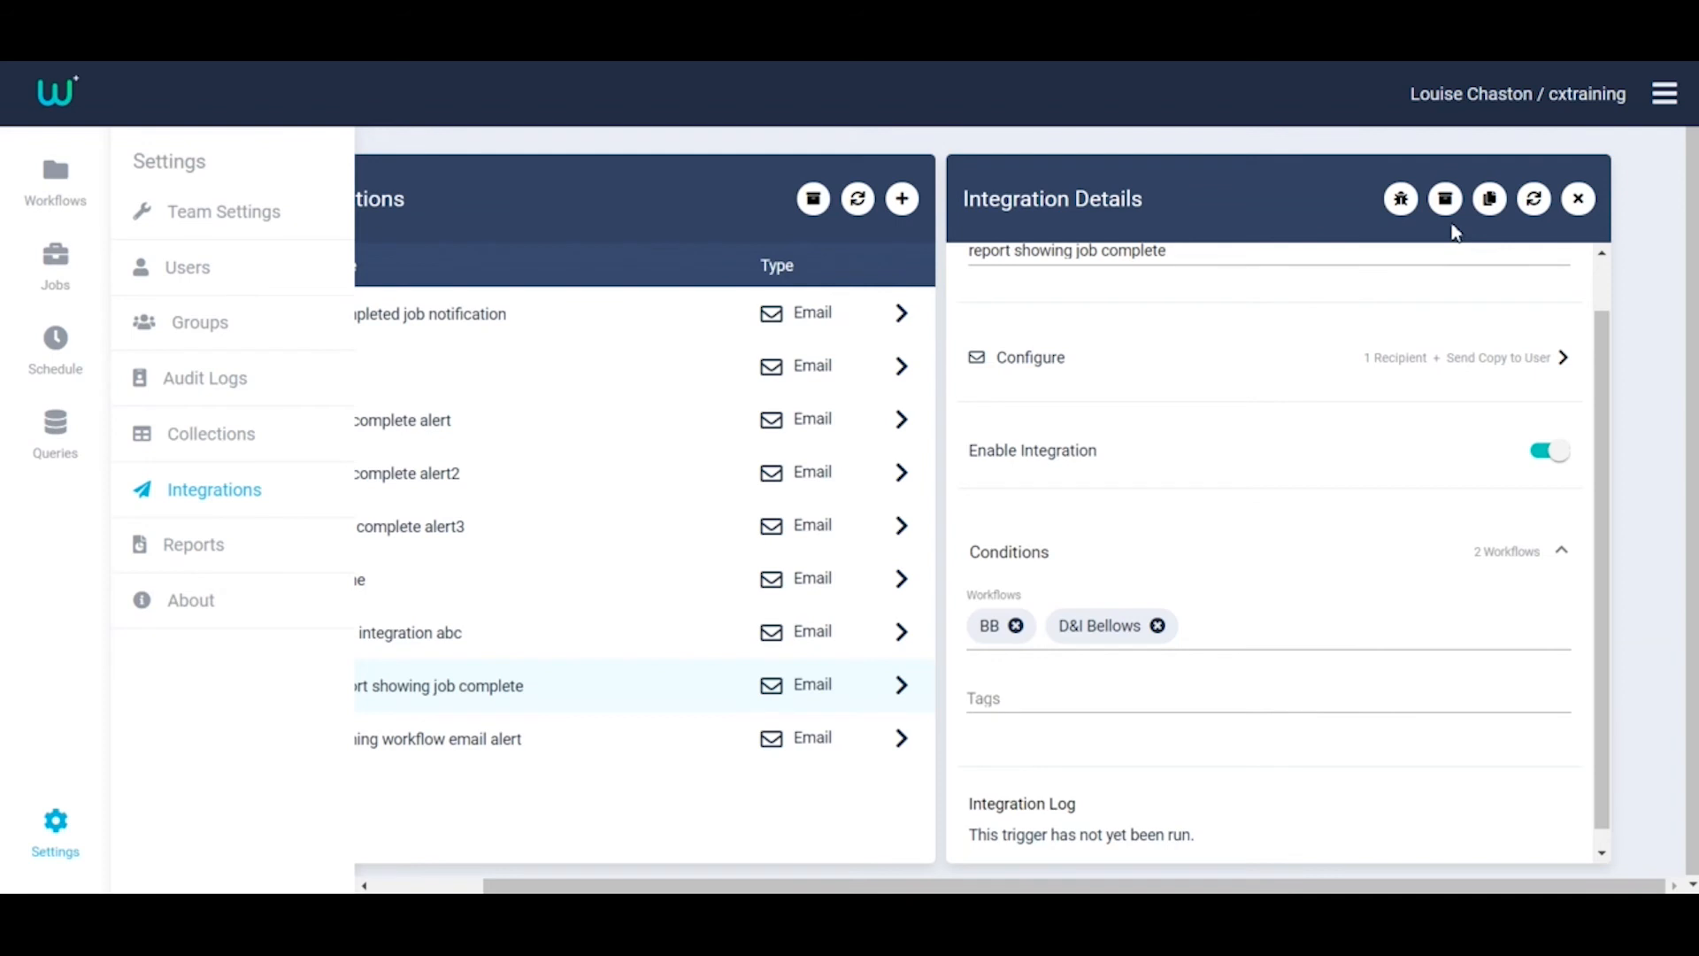
click(1575, 204)
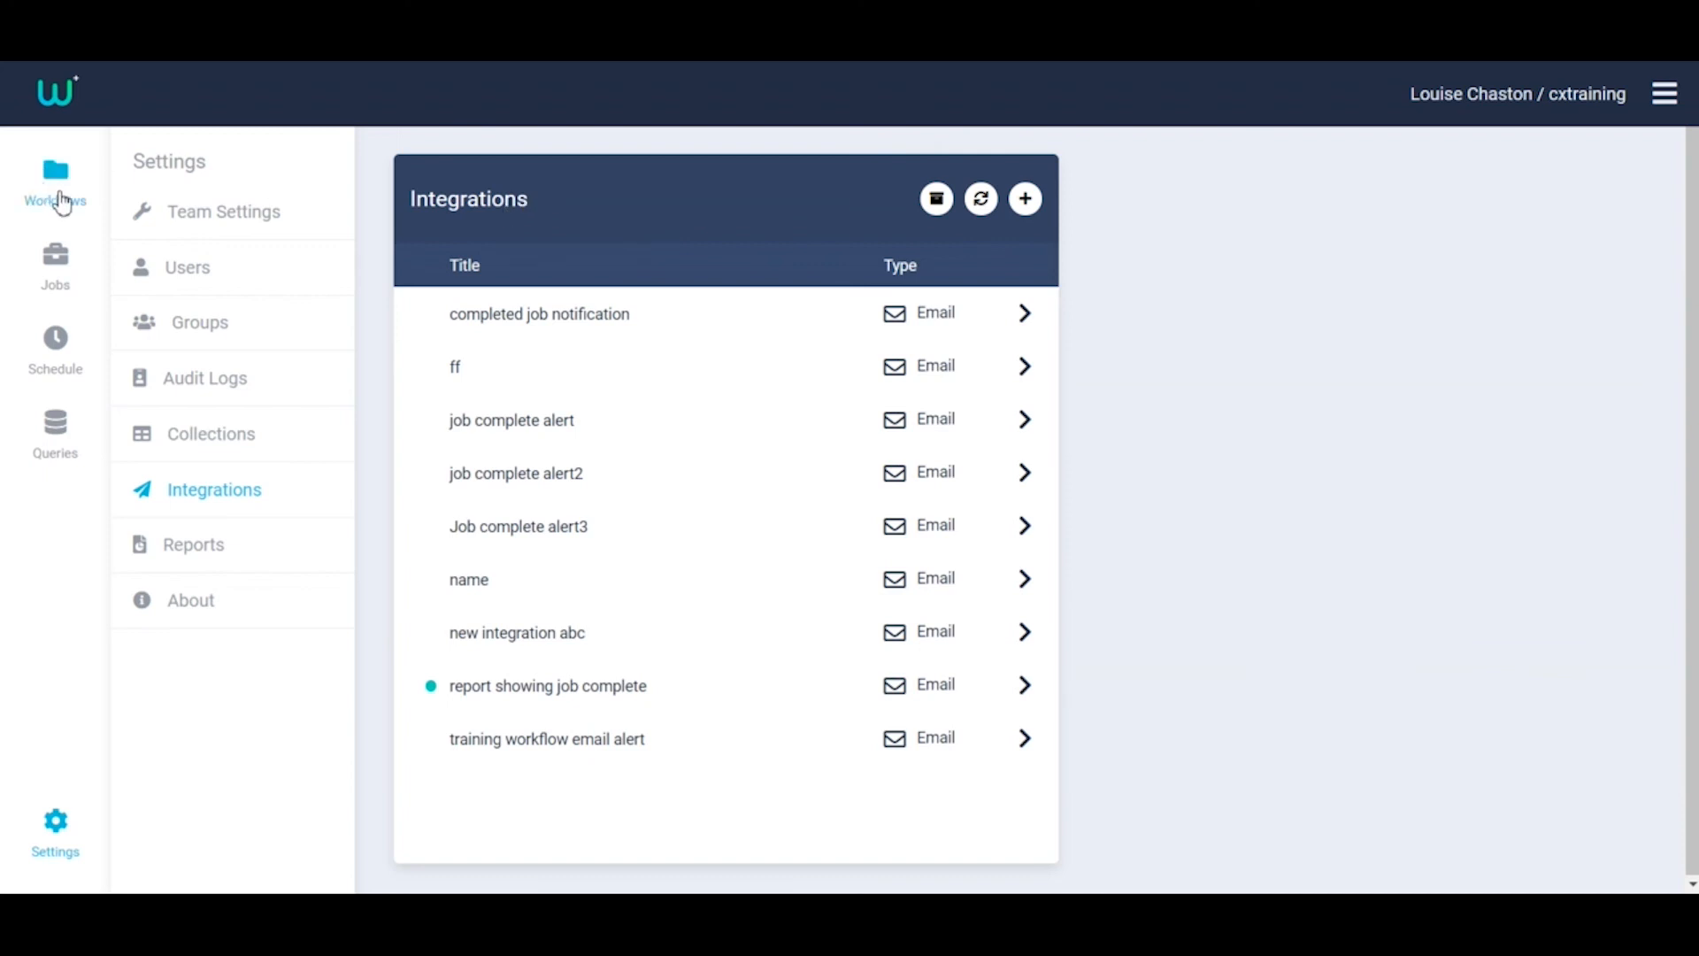
Step: Open the BB workflow, view its integrations and check the details of "report showing job complete", leaving the workflow open
click(67, 181)
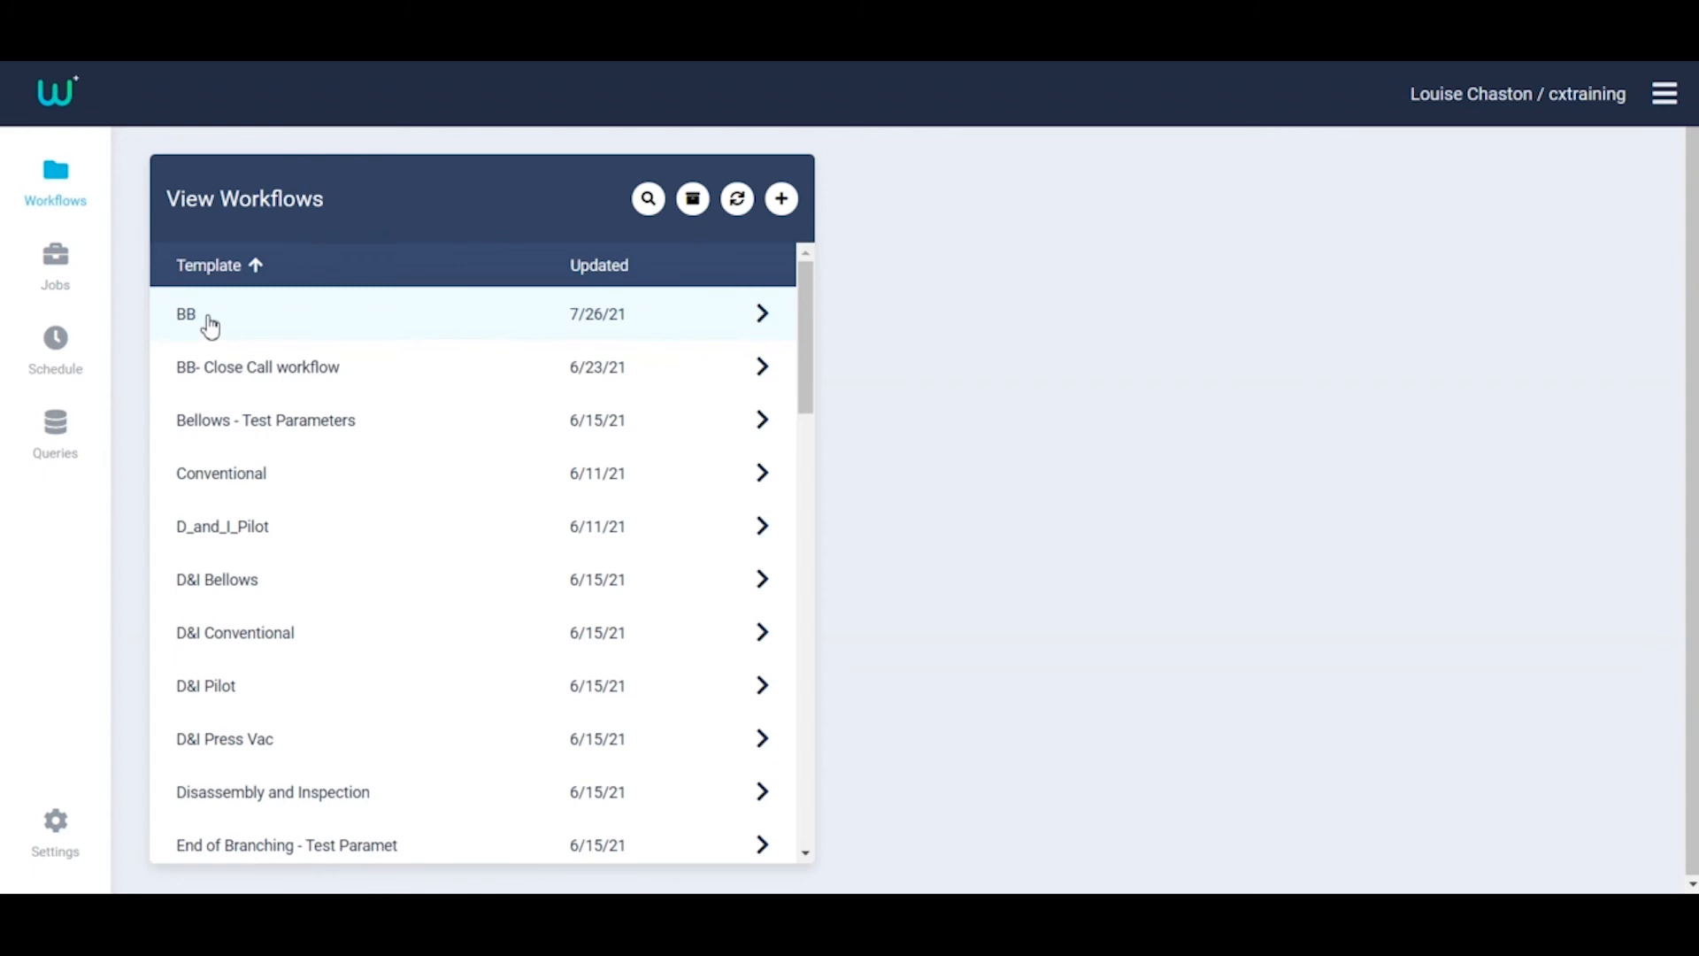
click(210, 327)
scroll(1005, 395, down, 4)
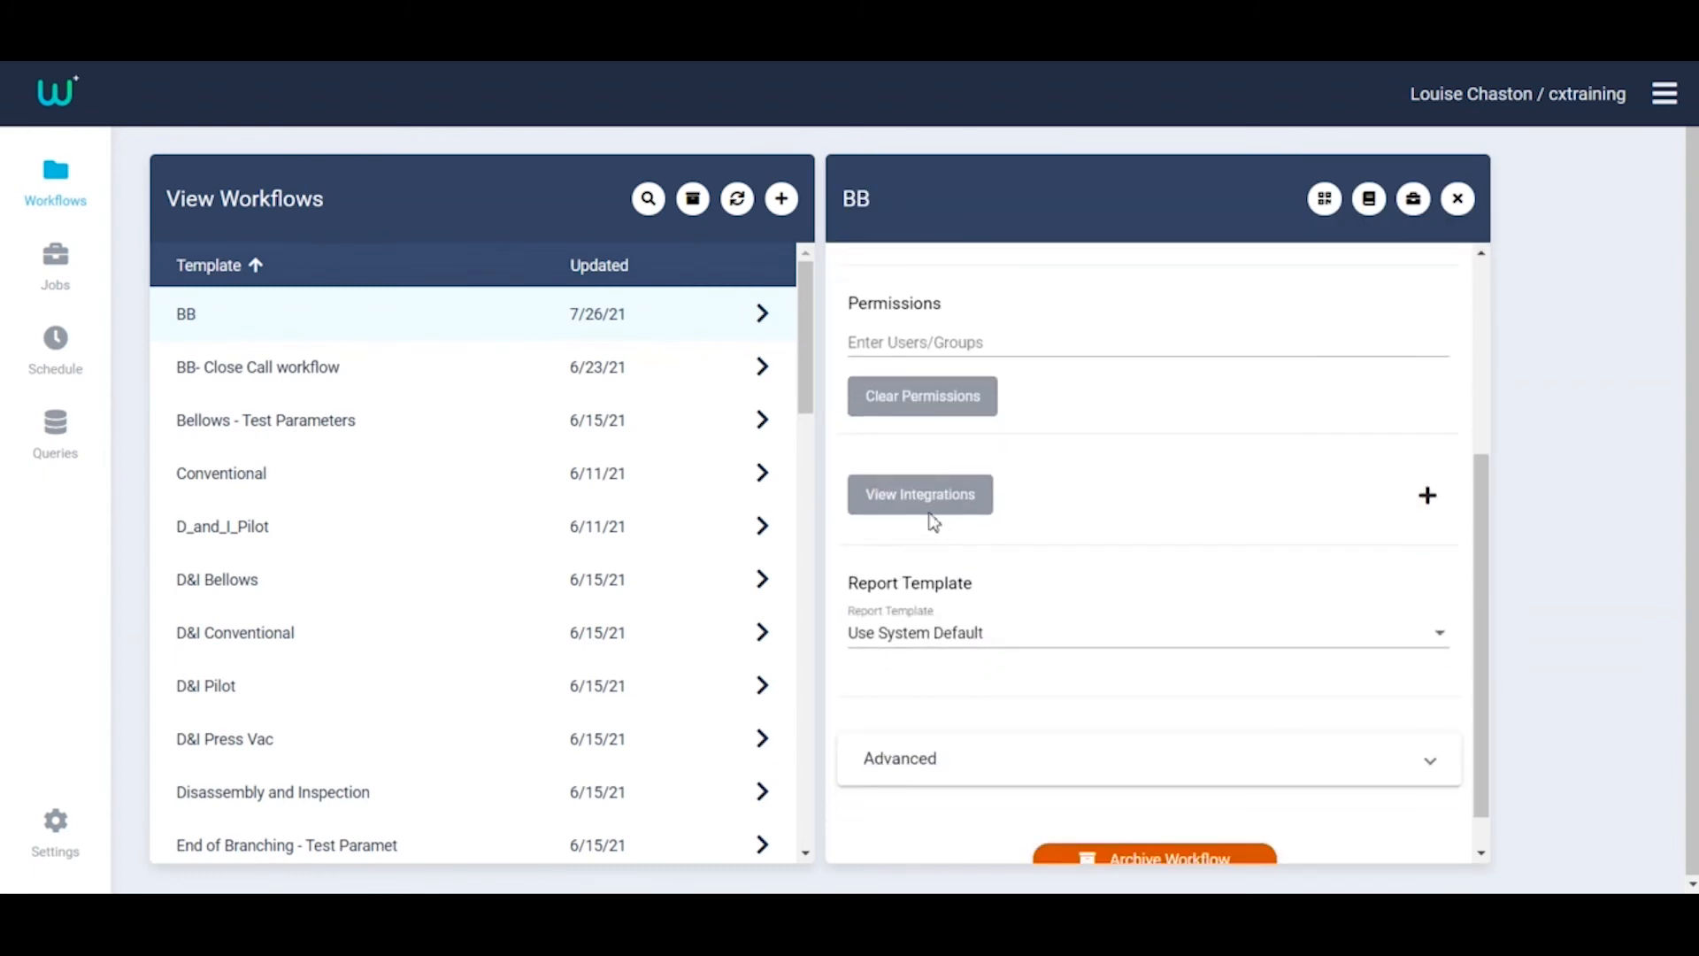
scroll(1177, 358, up, 2)
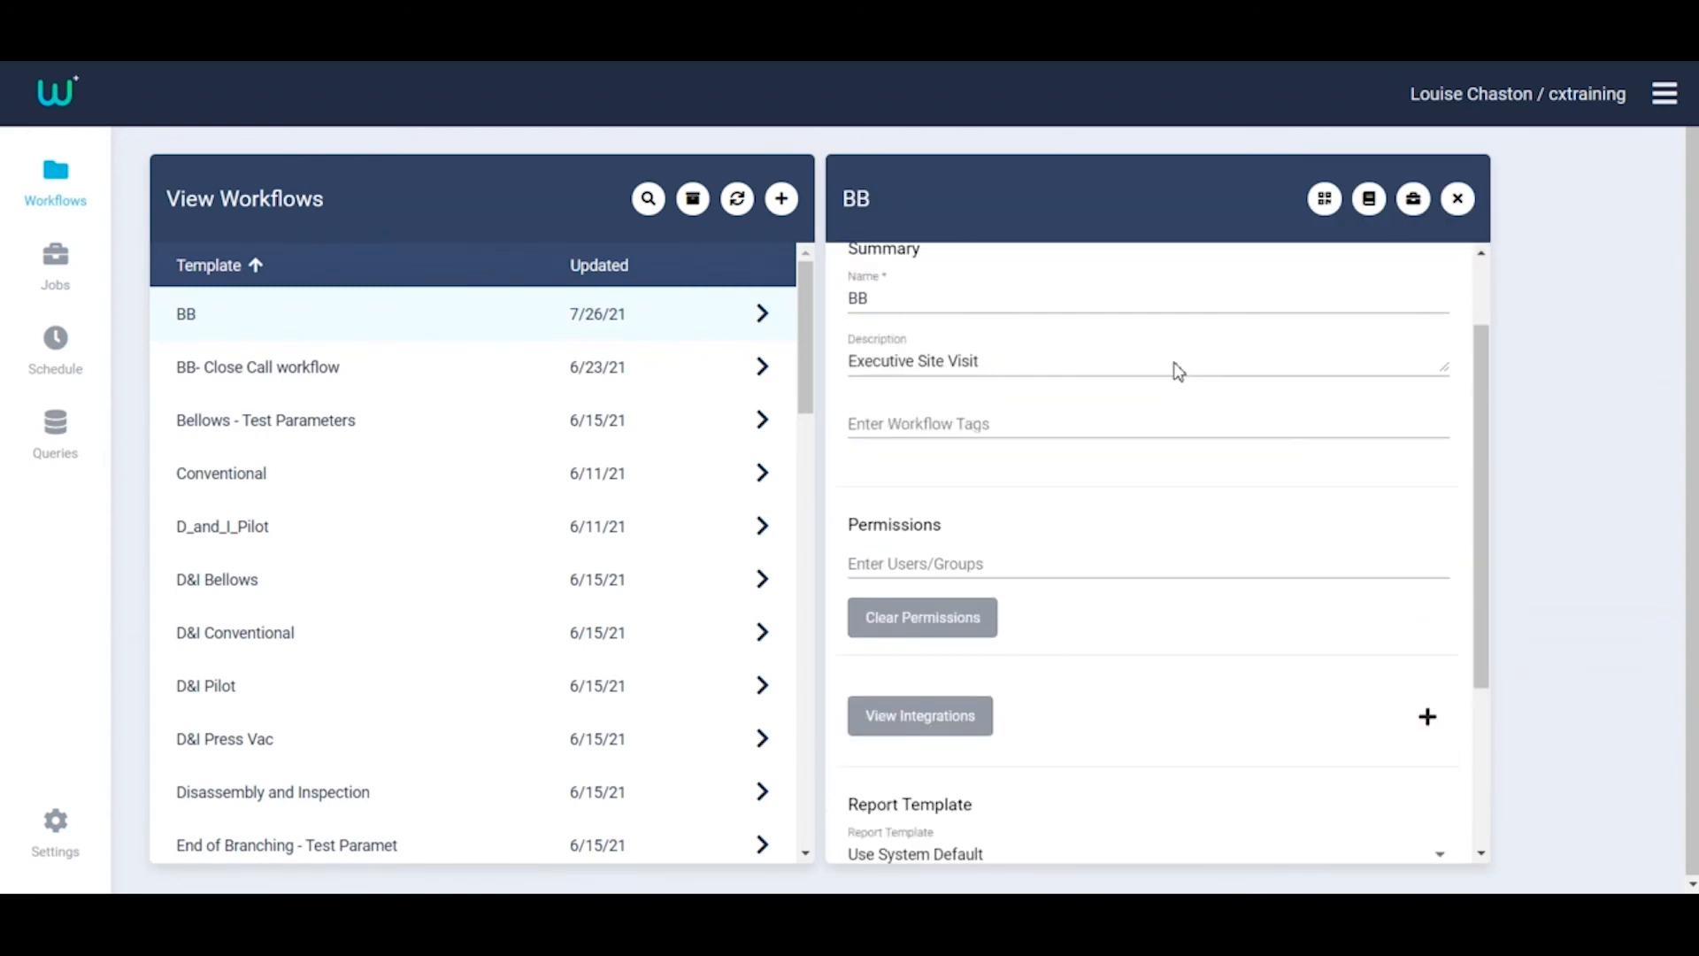
scroll(1159, 416, down, 2)
click(918, 611)
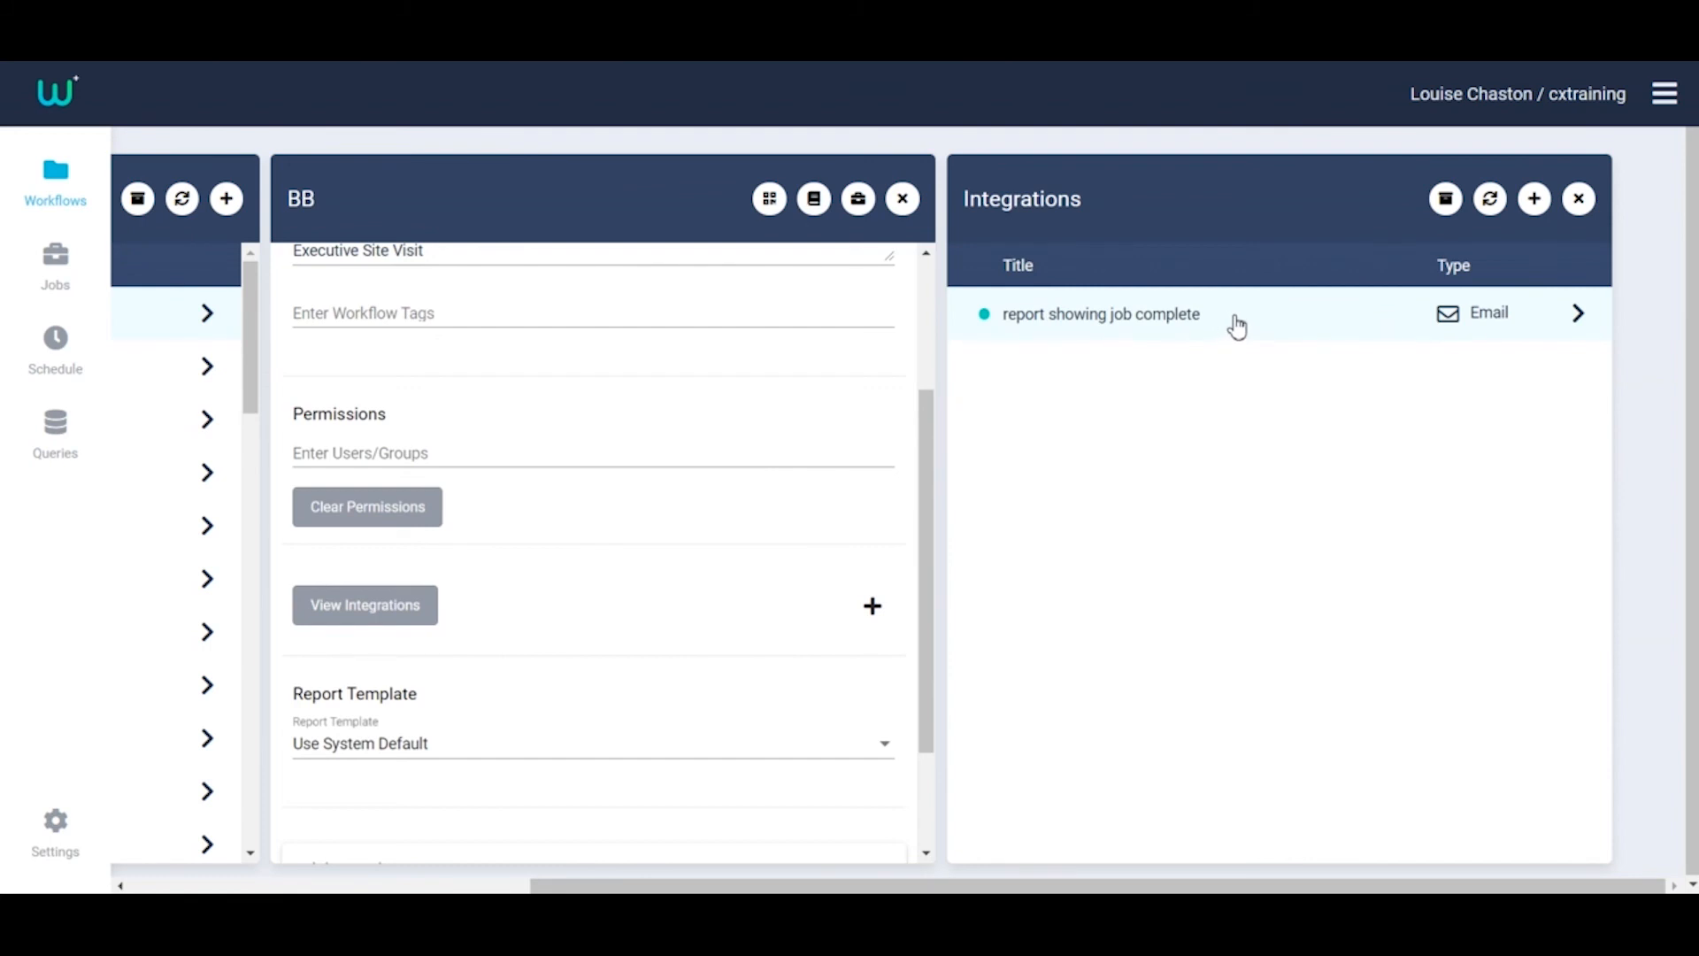
click(1344, 327)
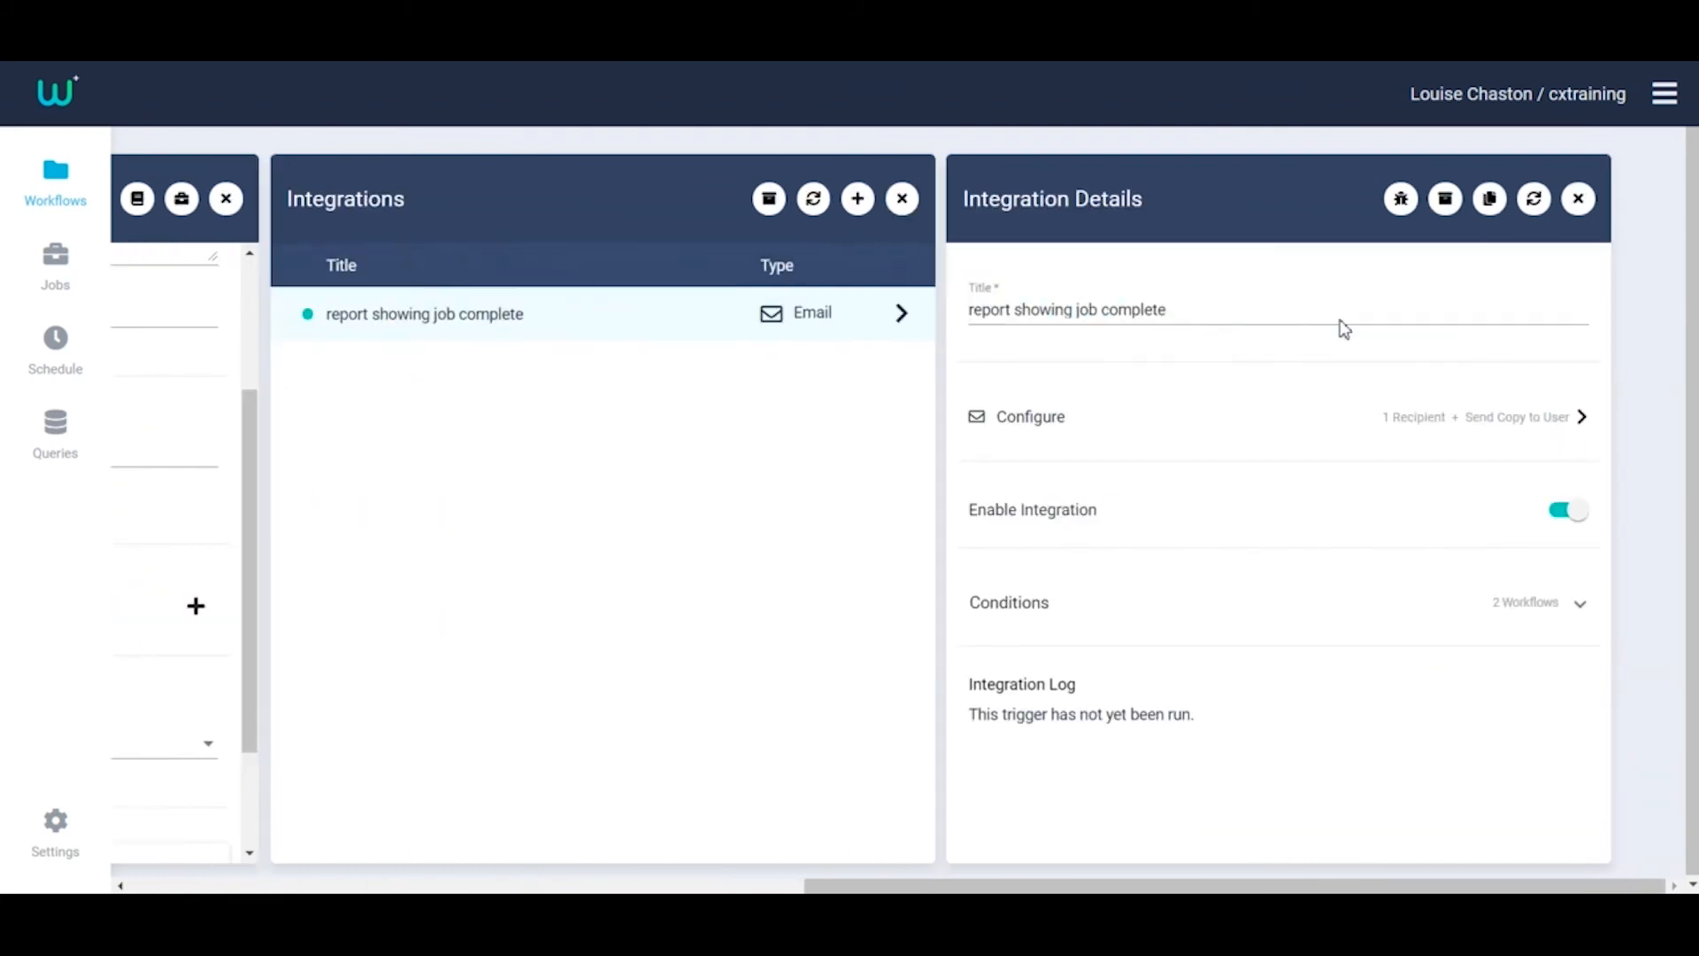
click(1579, 198)
click(1581, 200)
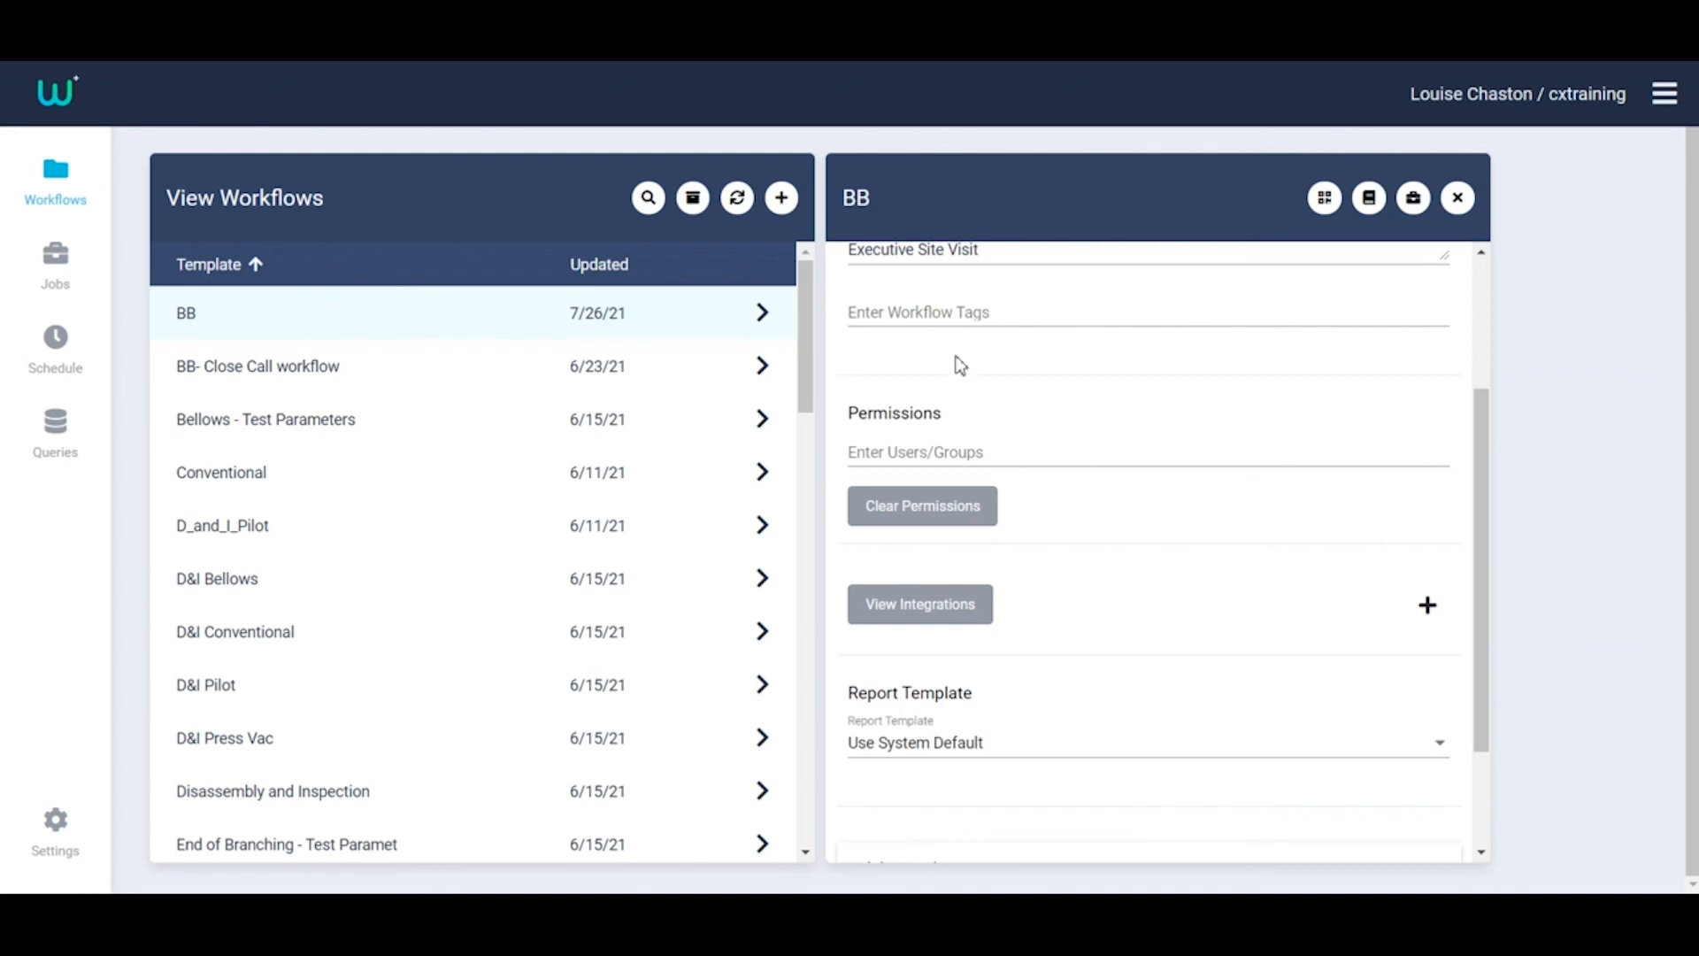
Step: Close the BB workflow and open the Final Checks workflow
scroll(956, 367, up, 3)
click(1458, 198)
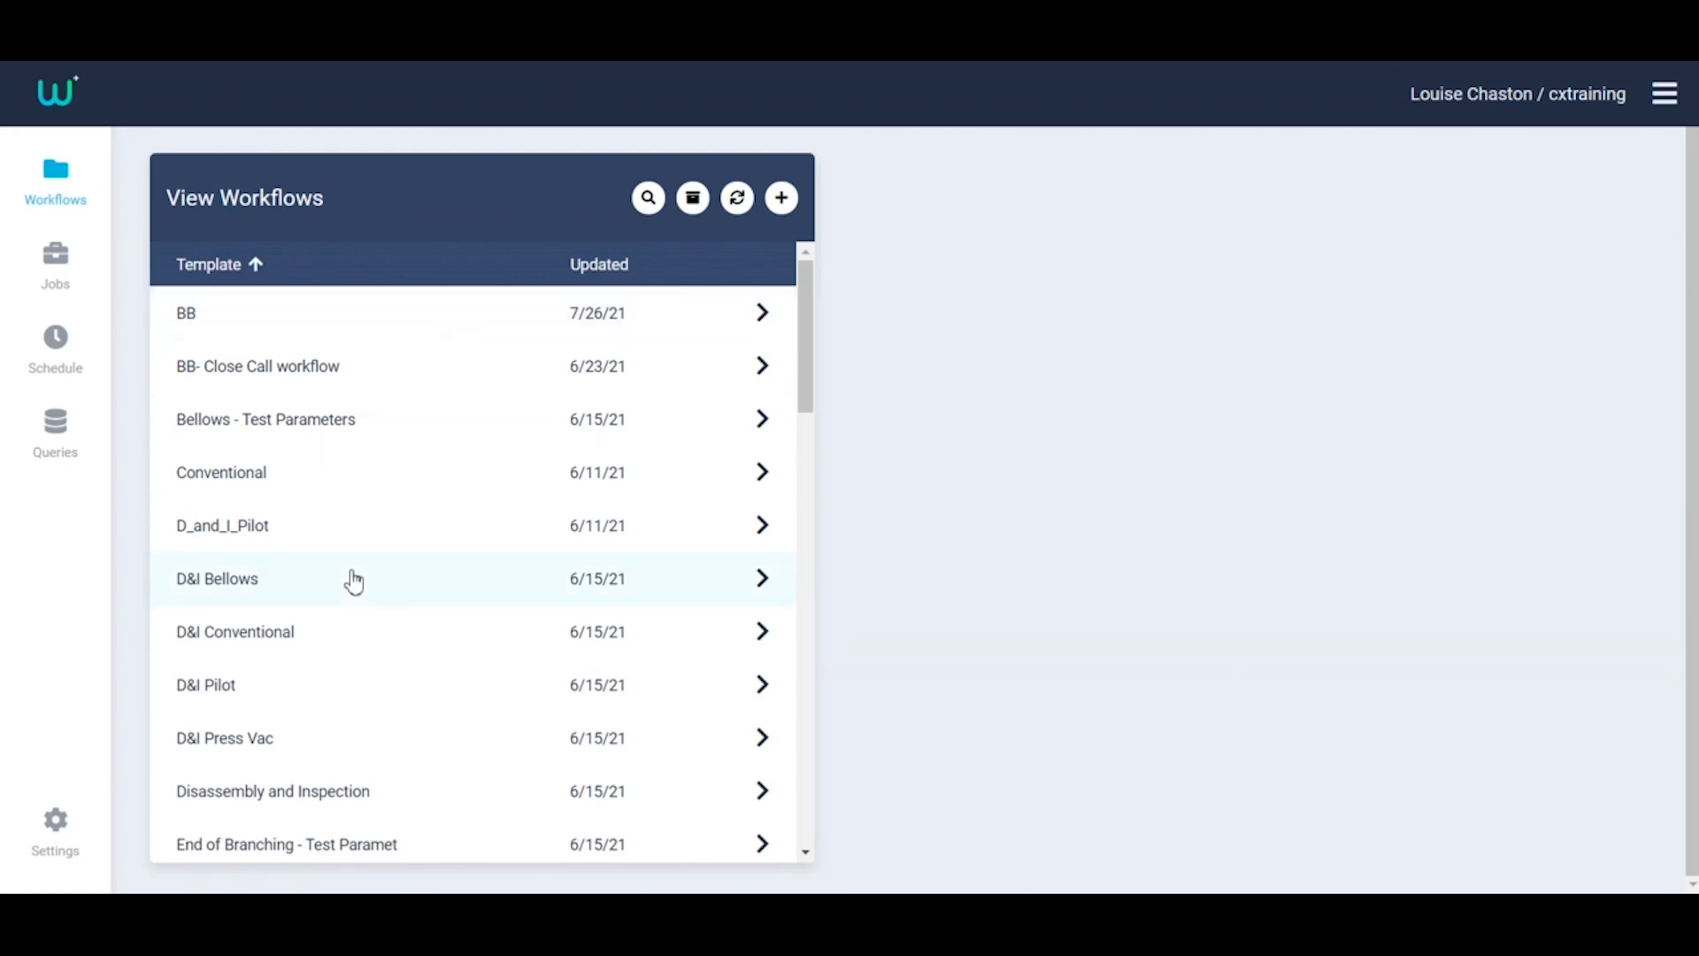
scroll(345, 579, down, 5)
click(255, 571)
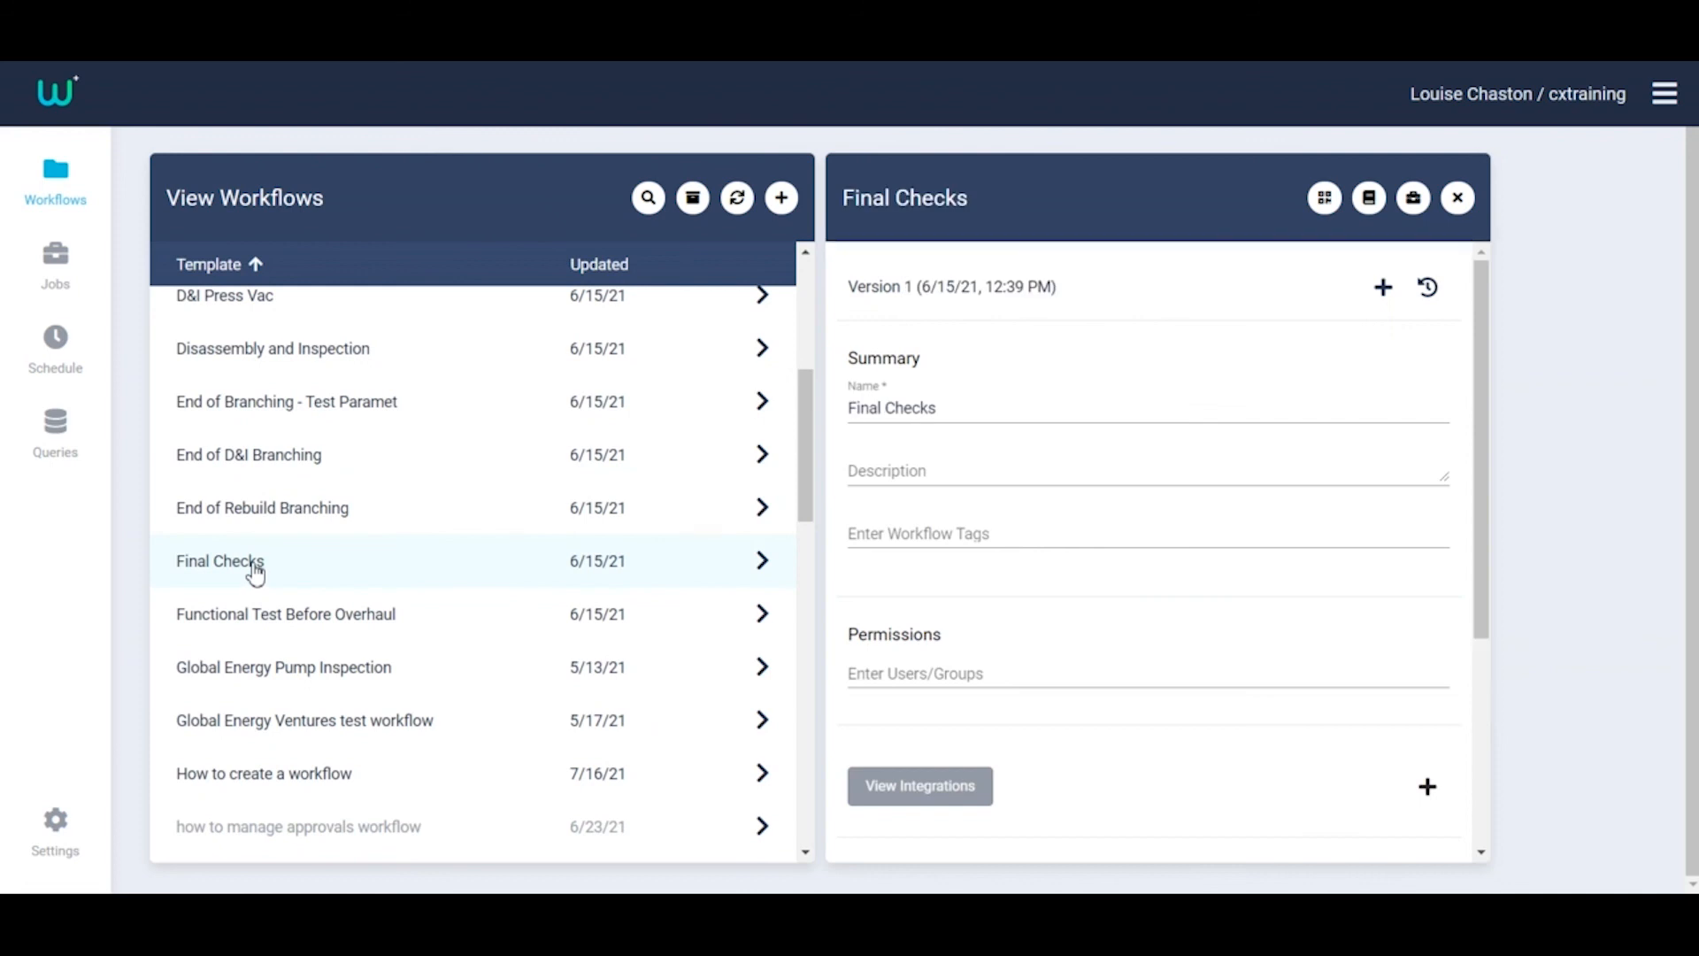
Step: Create an Email Trigger integration titled "job complete" directly from the Final Checks workflow
scroll(1263, 311, down, 1)
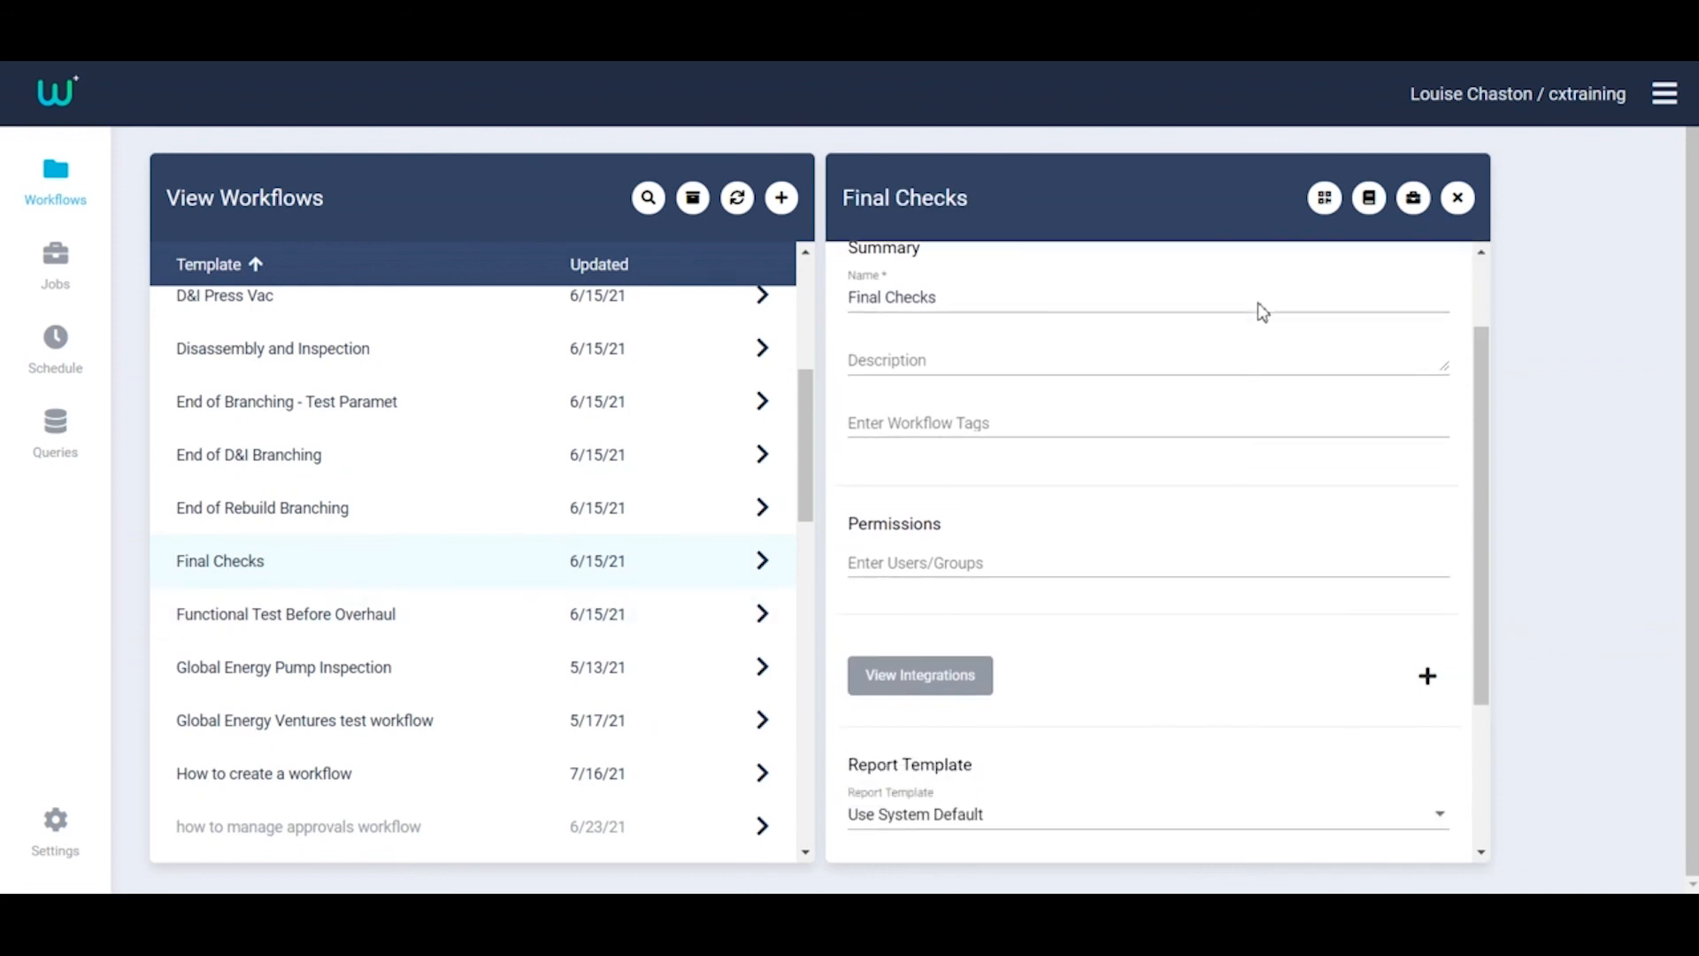
click(1428, 678)
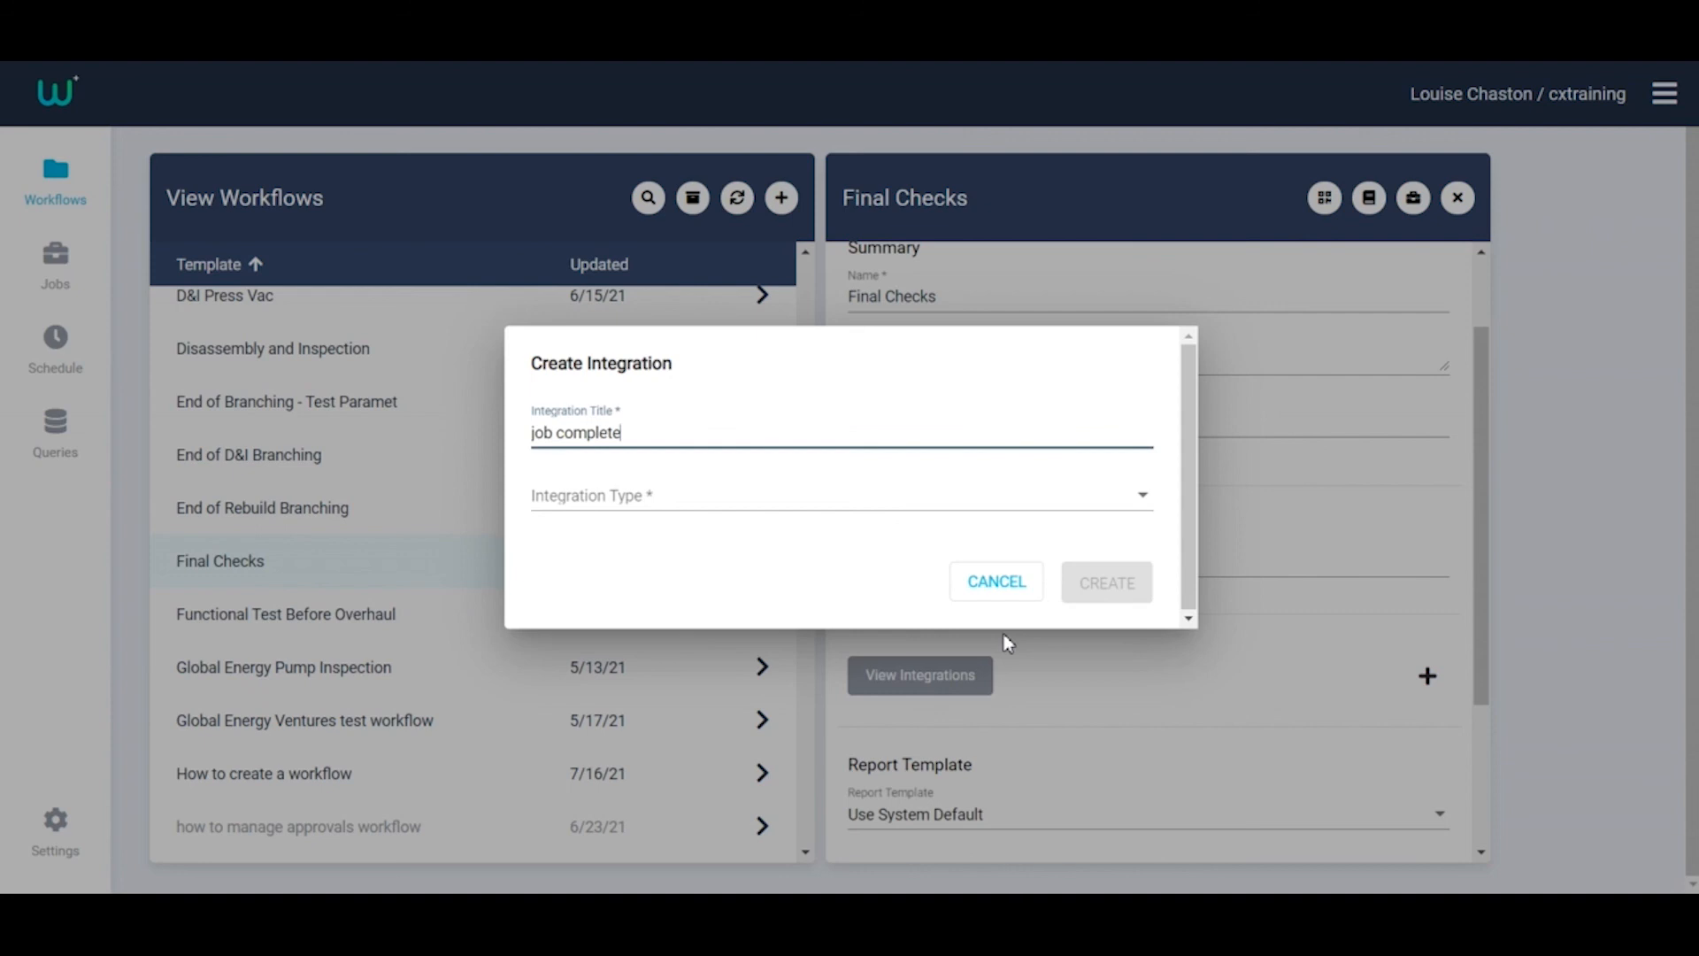
click(1145, 495)
click(605, 554)
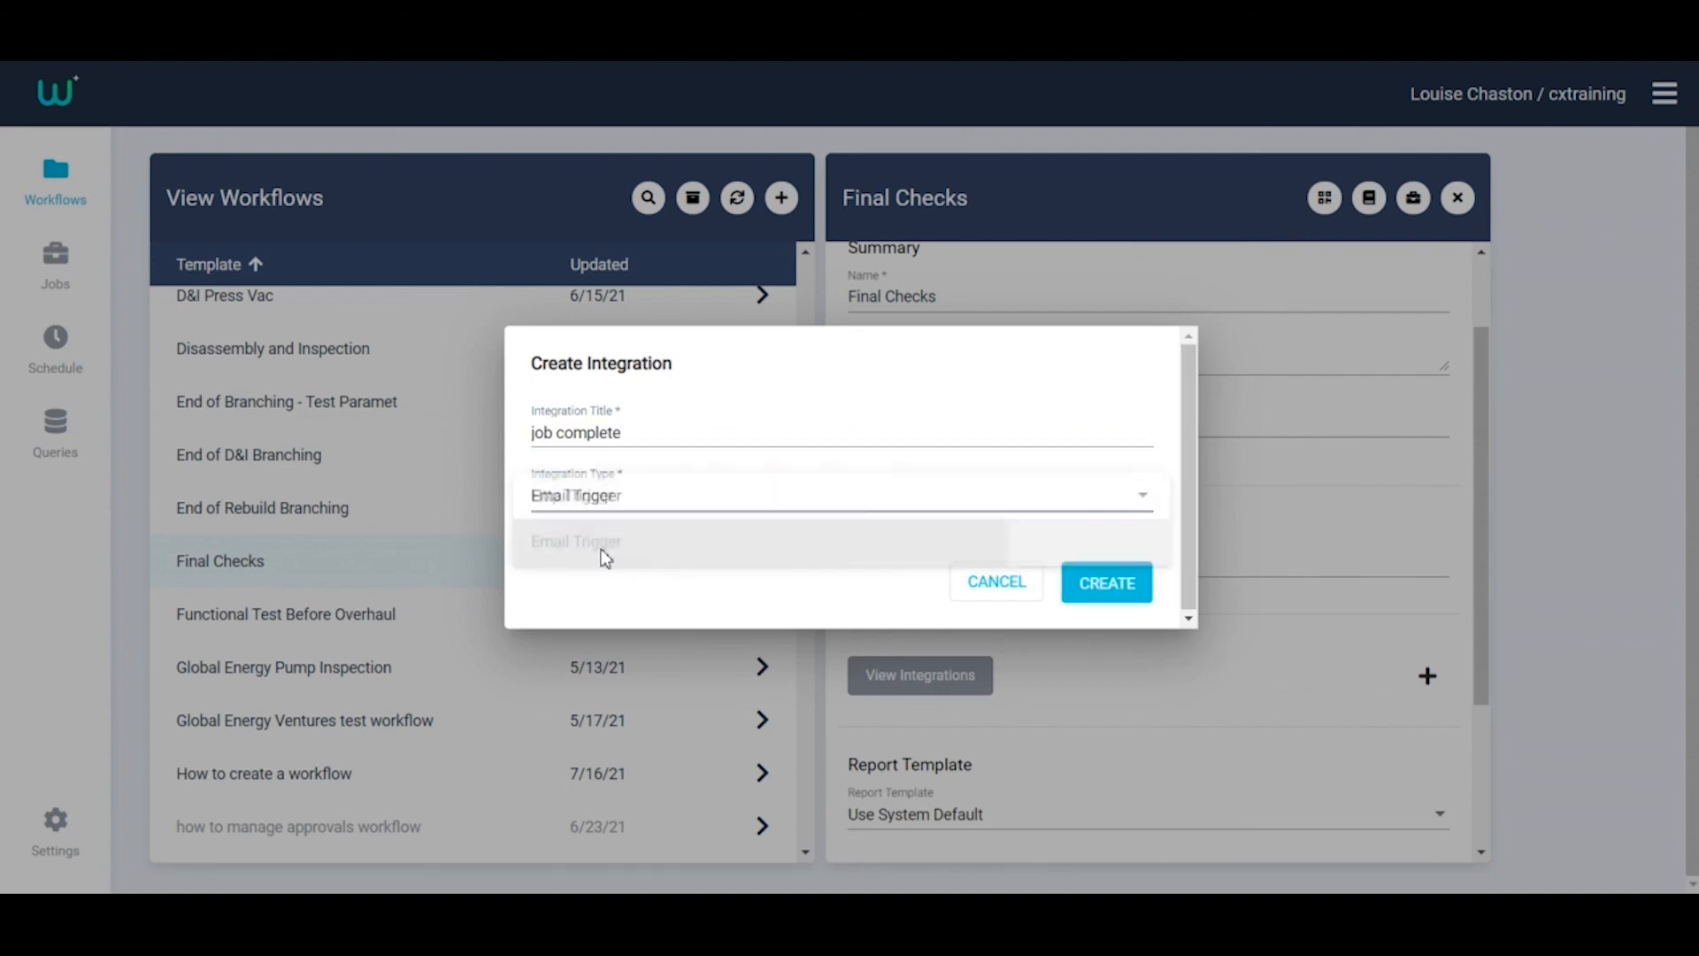
click(1108, 582)
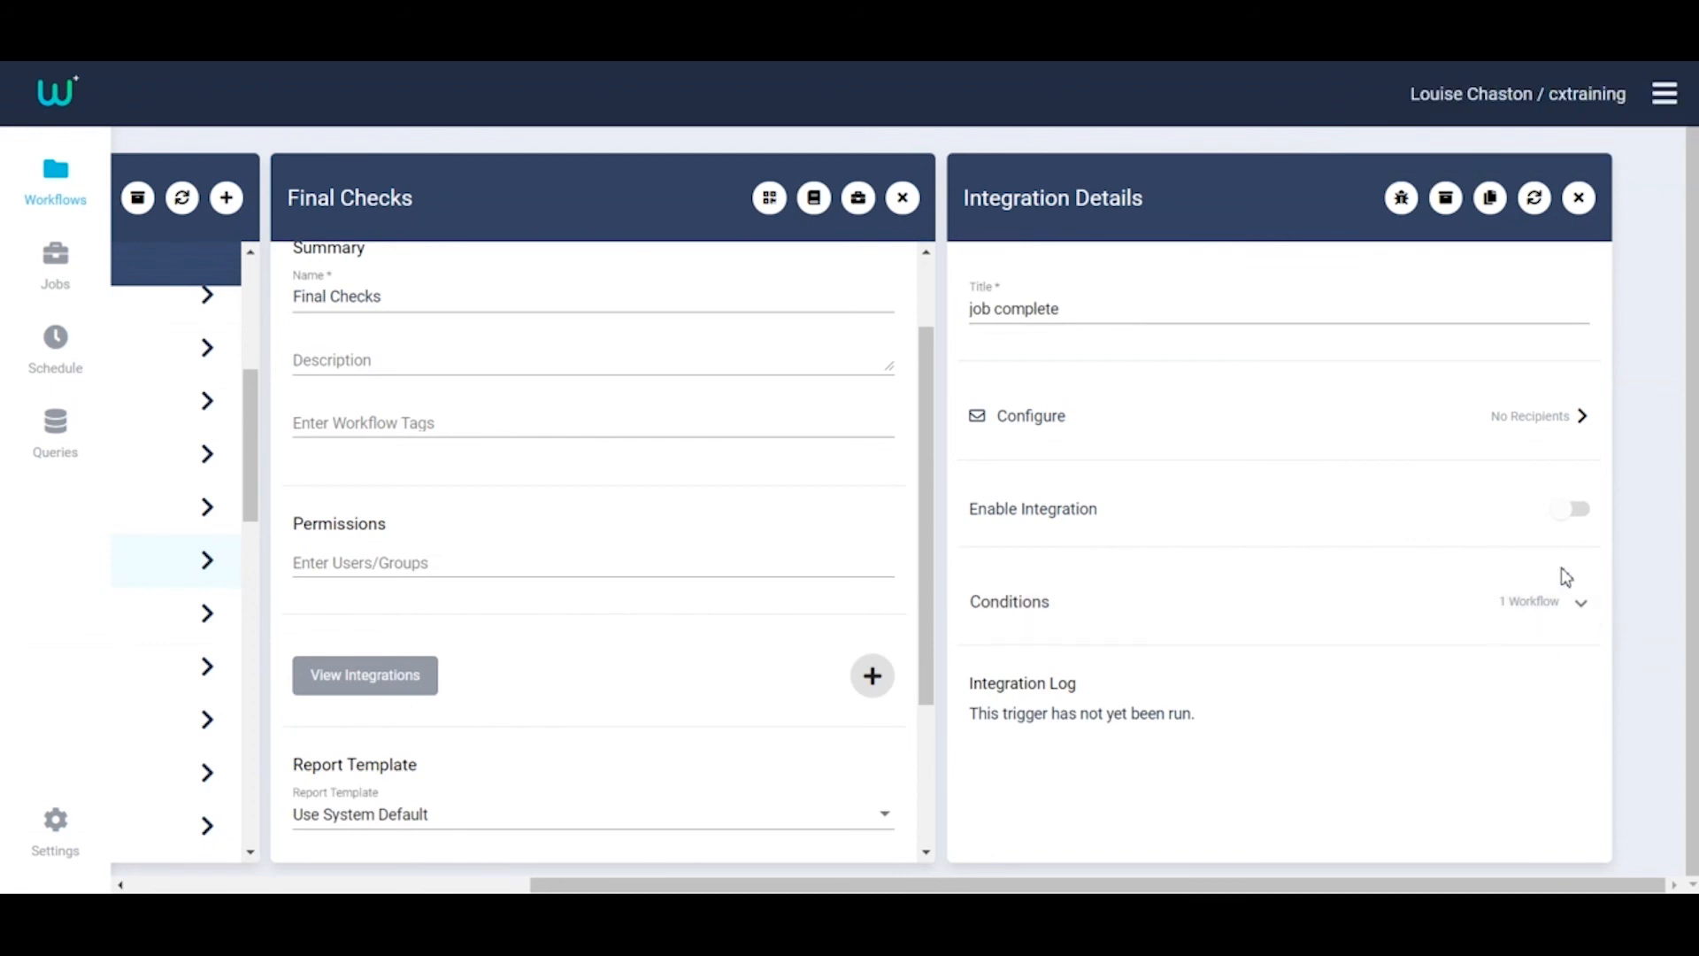
Step: Check the workflow conditions and email configuration options of the "job complete" integration, leaving its settings unchanged
click(1584, 605)
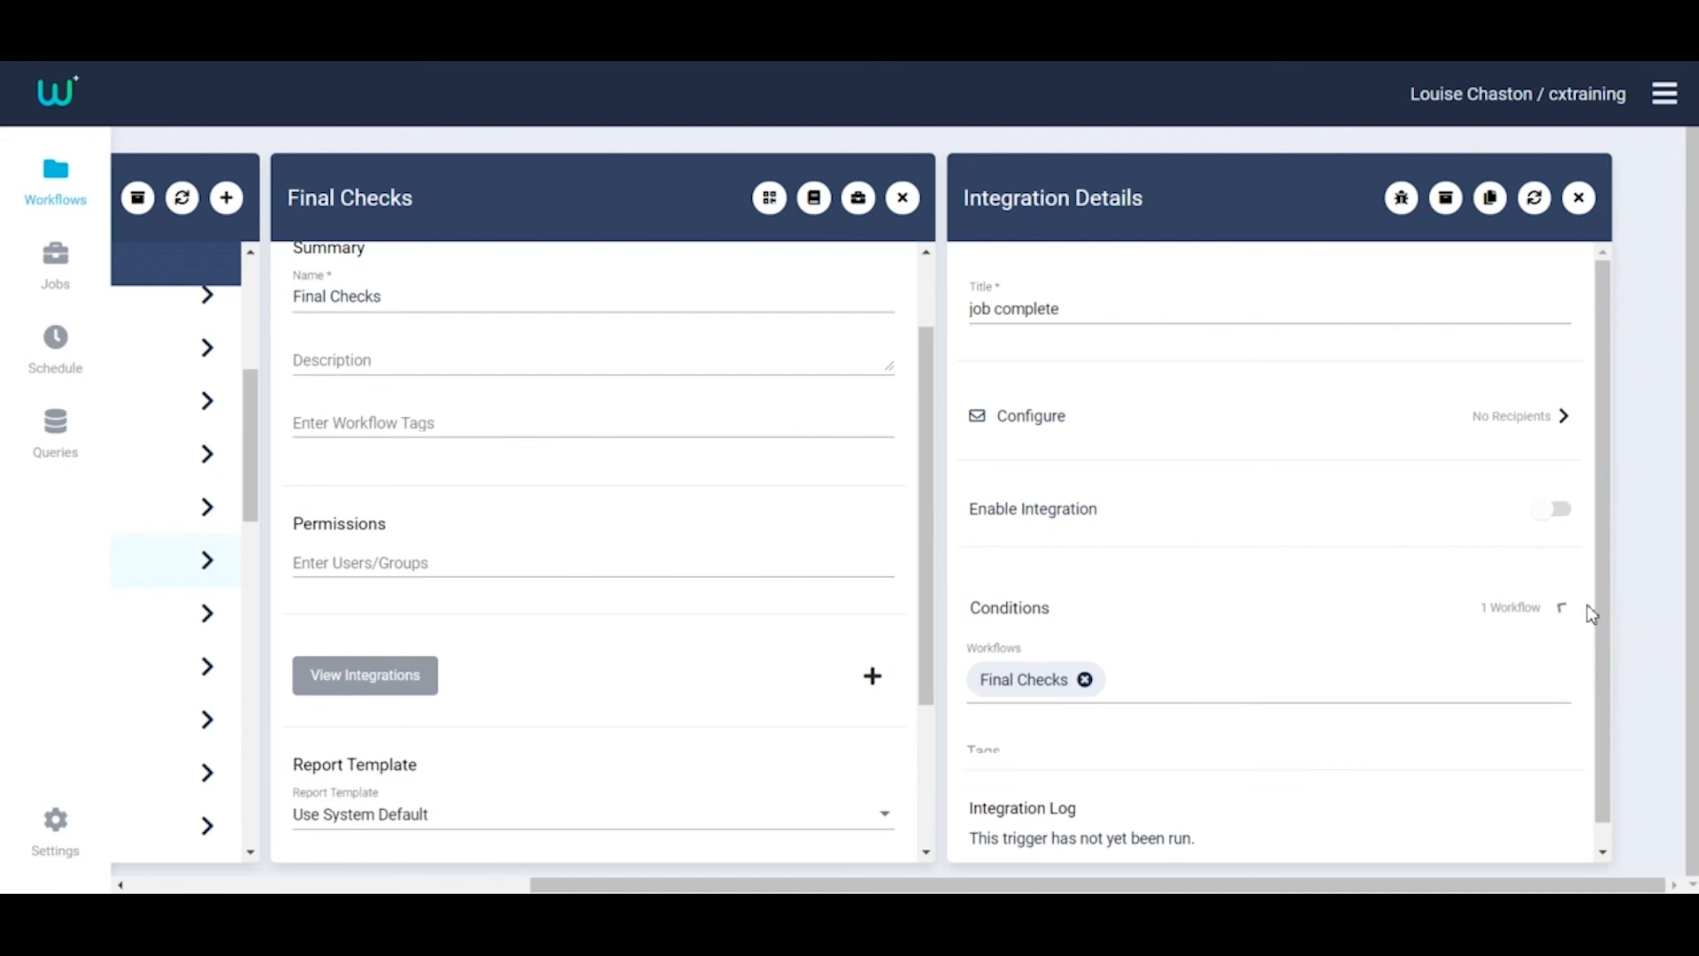
click(1577, 615)
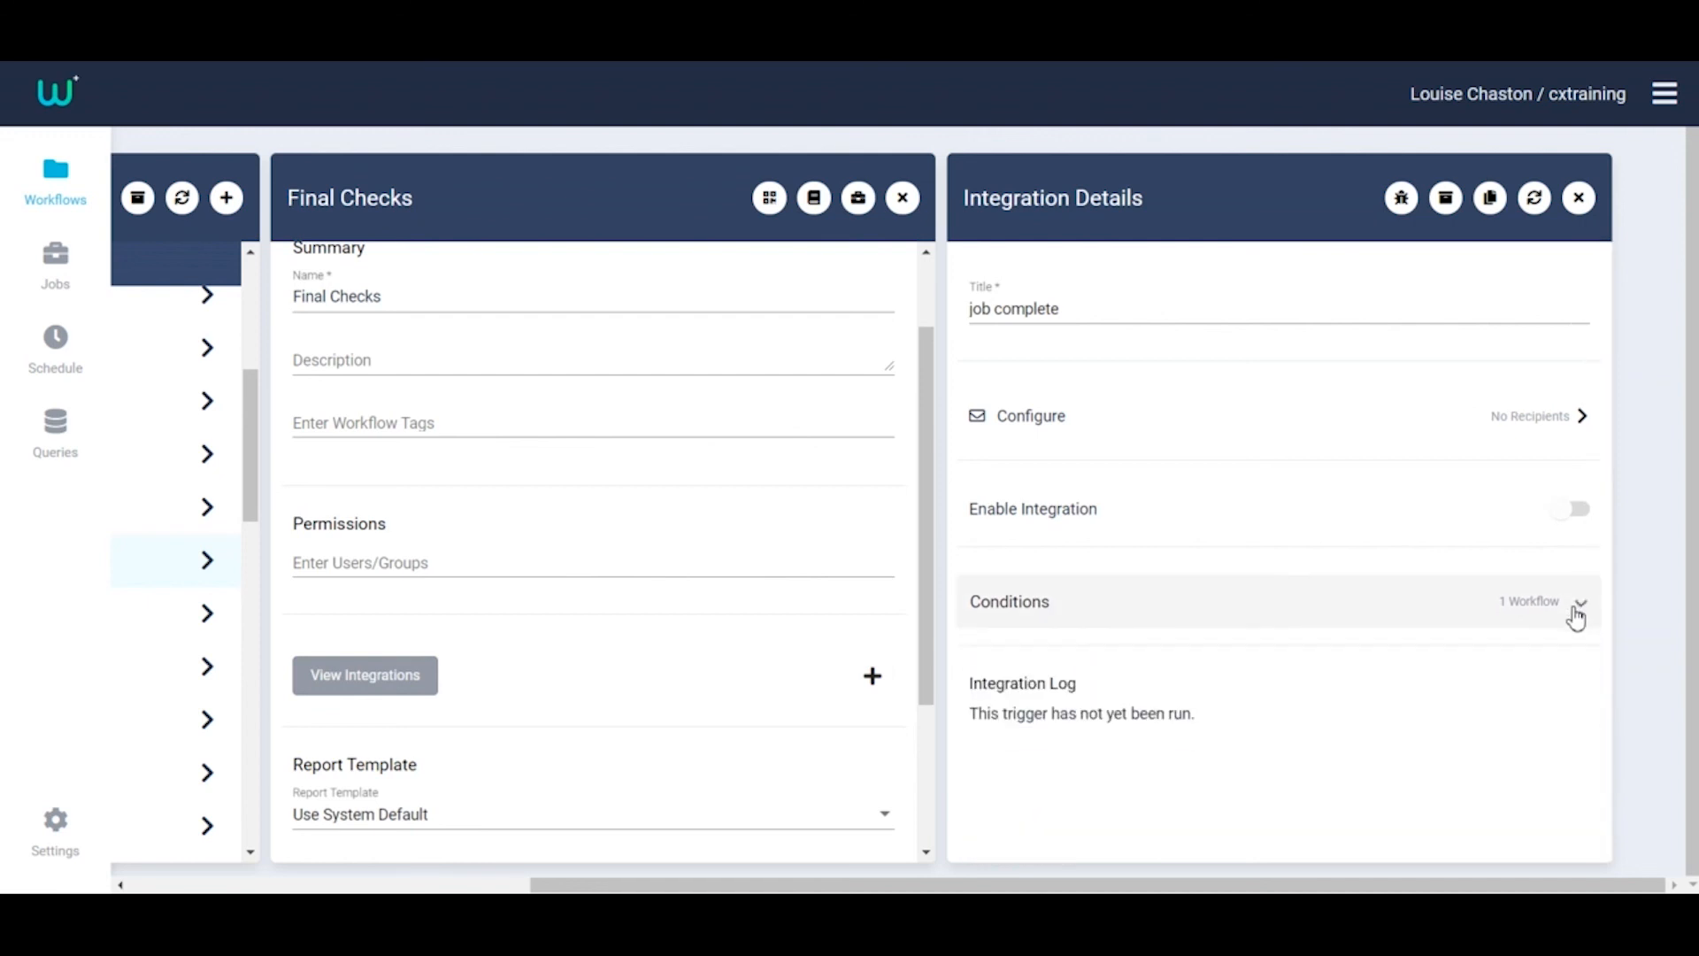
click(1485, 428)
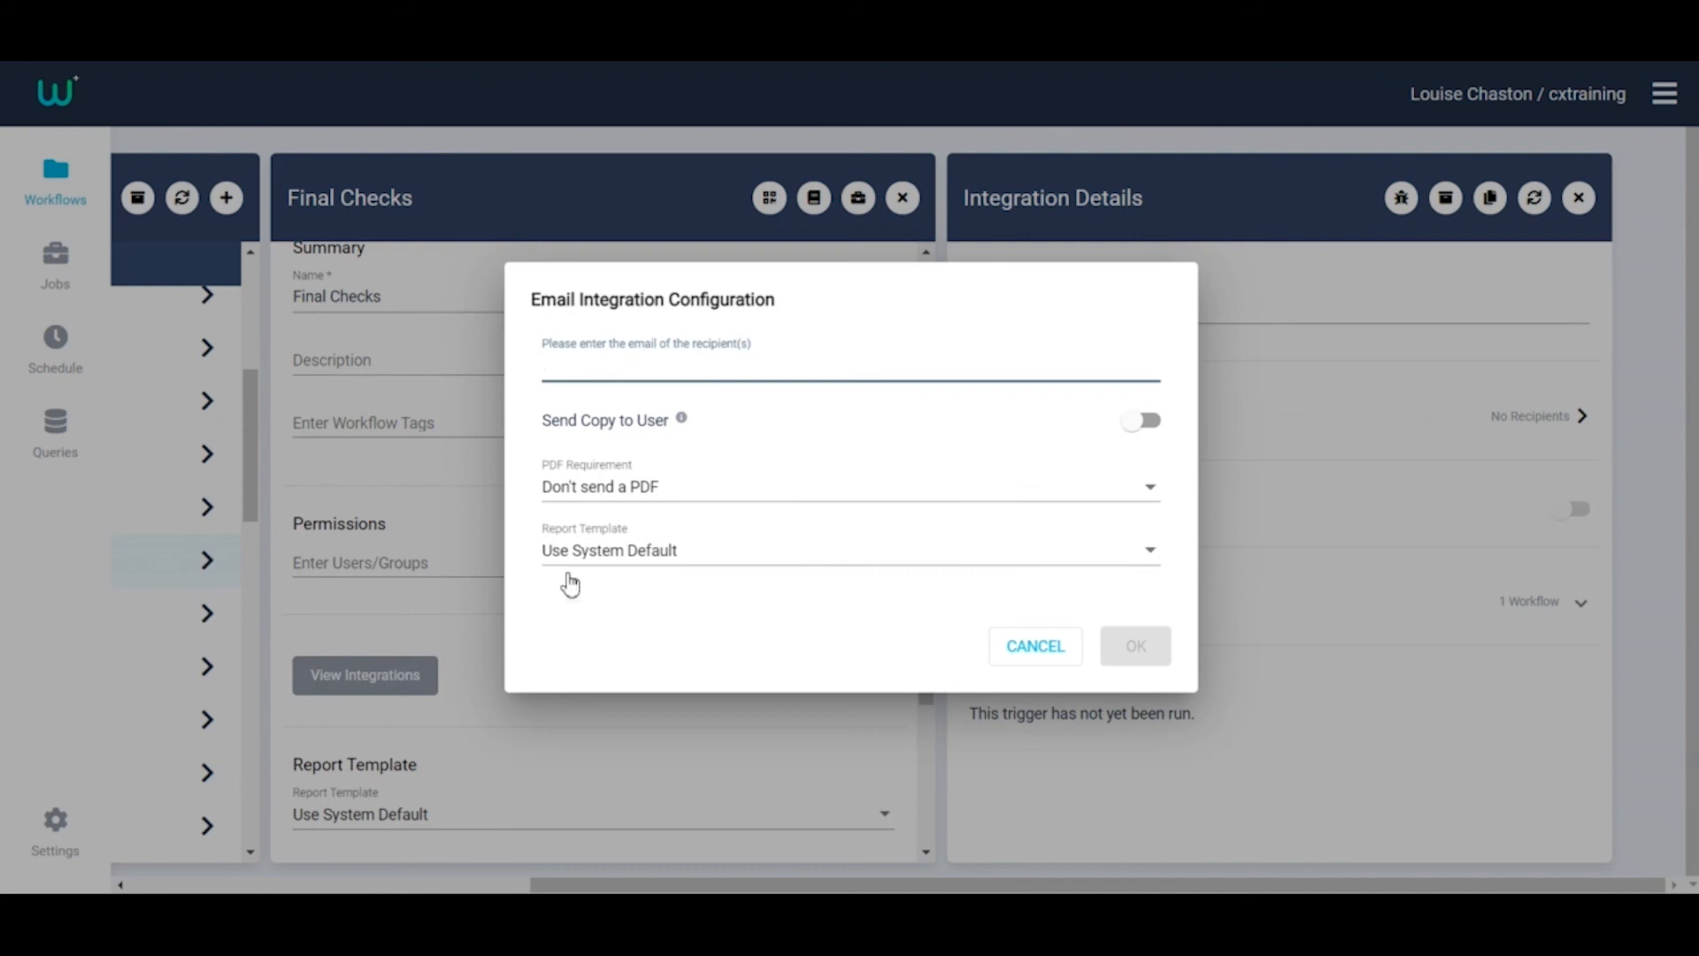
click(1022, 647)
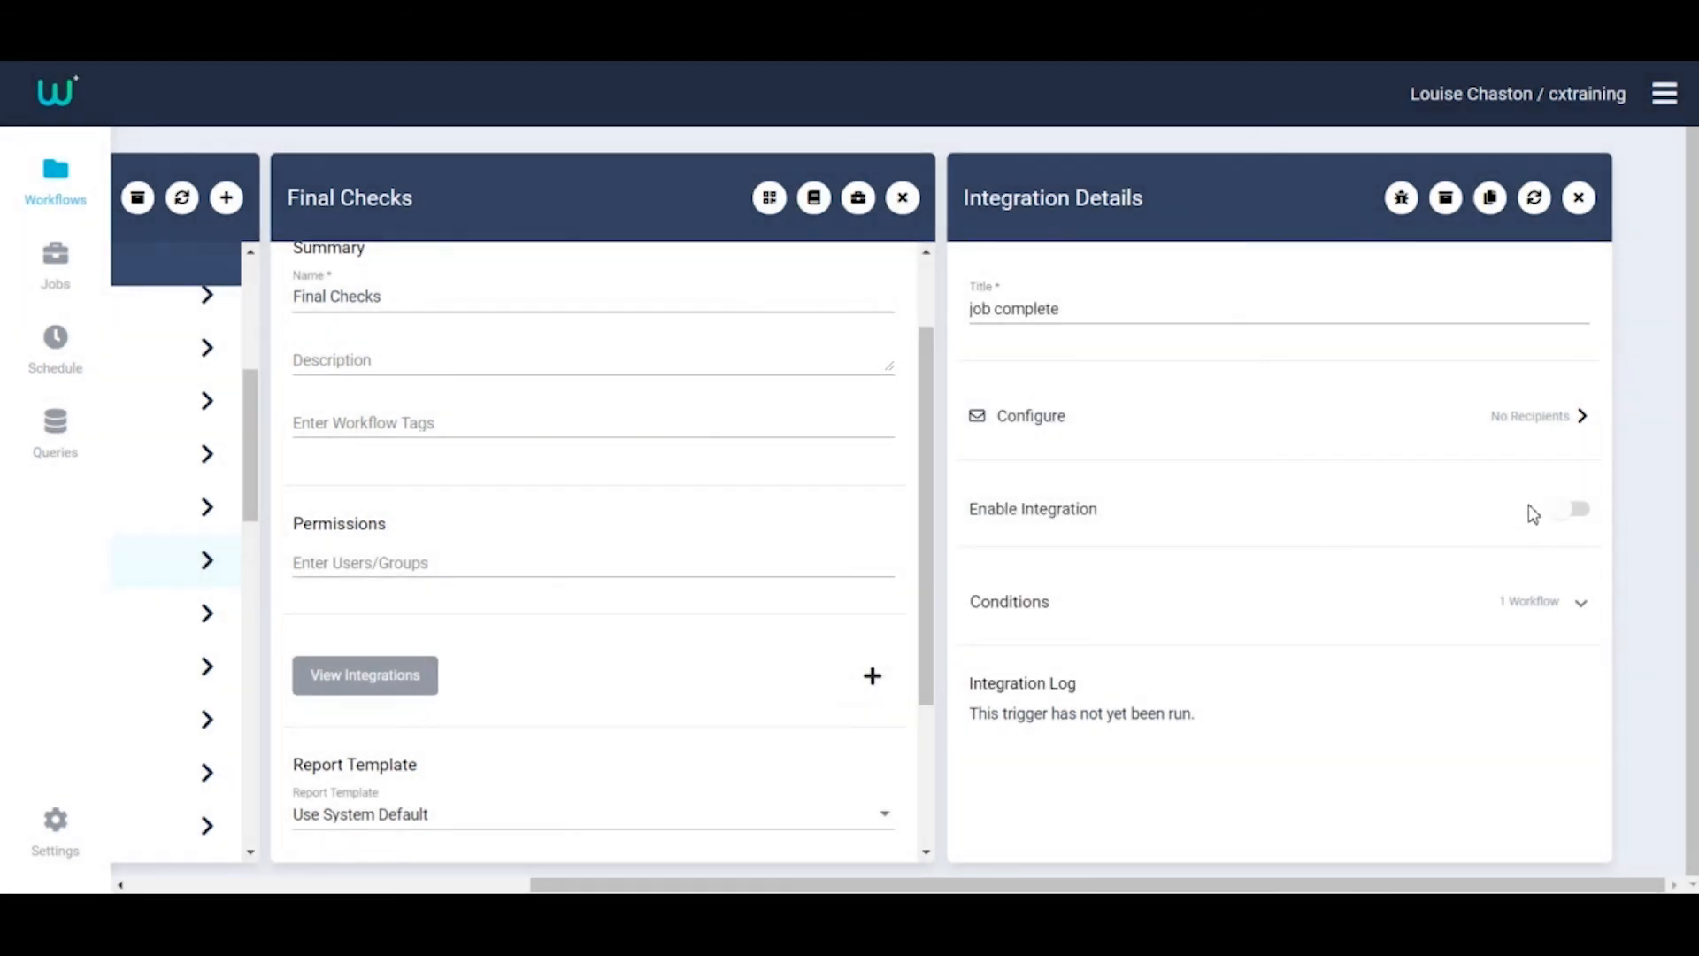